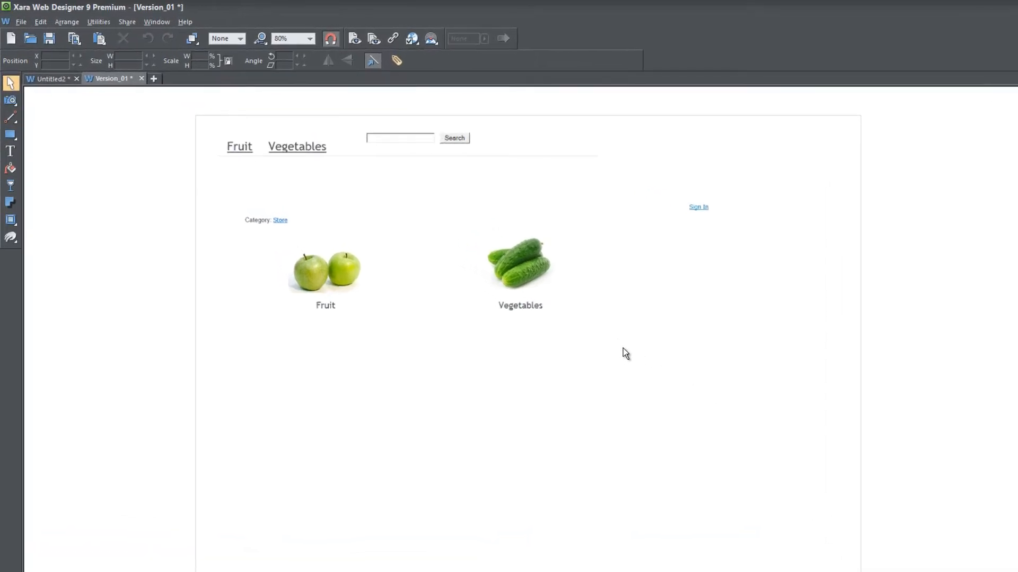
# Publish the website to the sub-folder public_html/splashtemplates.com and dismiss the publishing dialog.
pyautogui.click(24, 22)
pyautogui.click(106, 219)
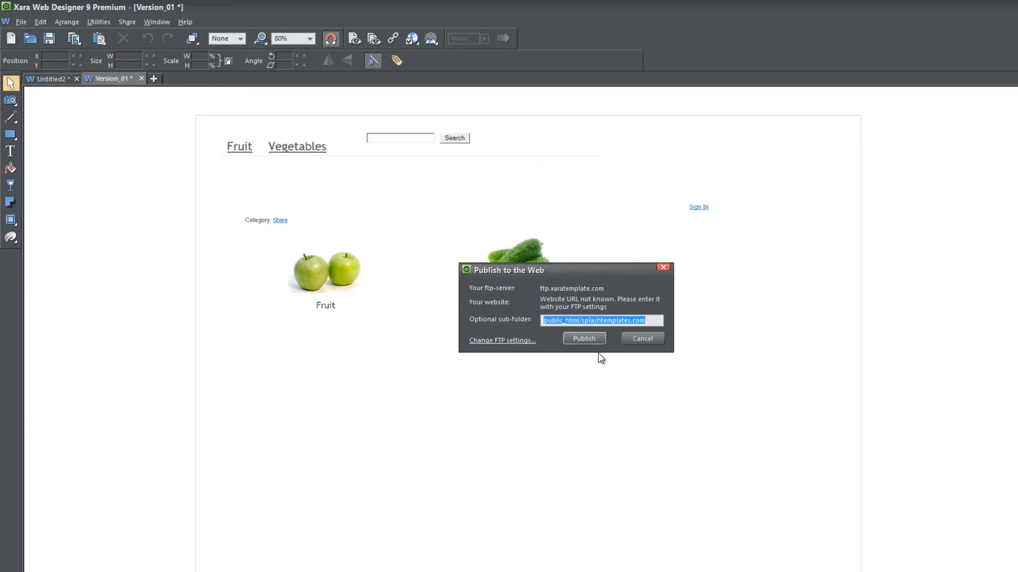
pyautogui.click(565, 339)
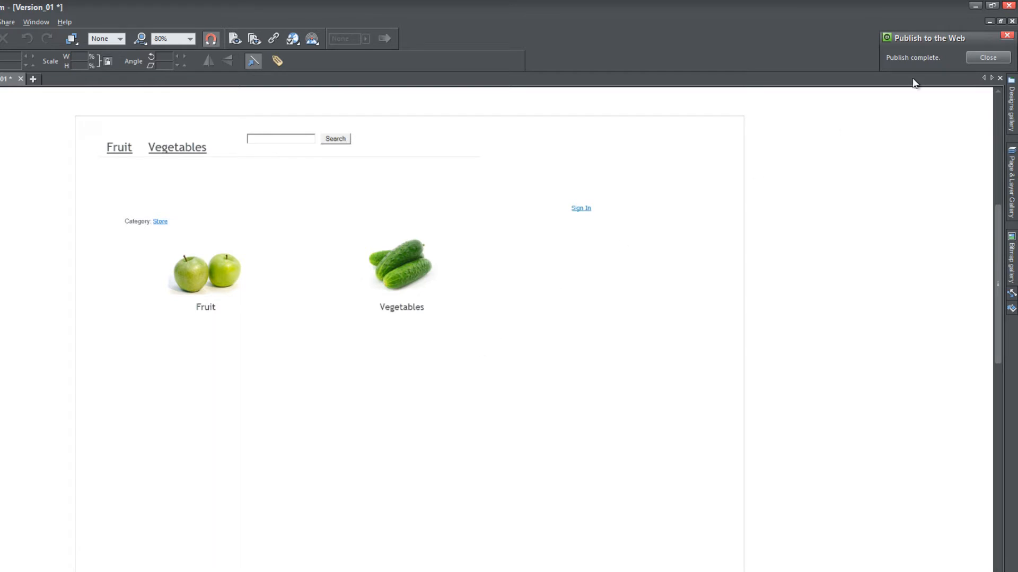
pyautogui.click(976, 56)
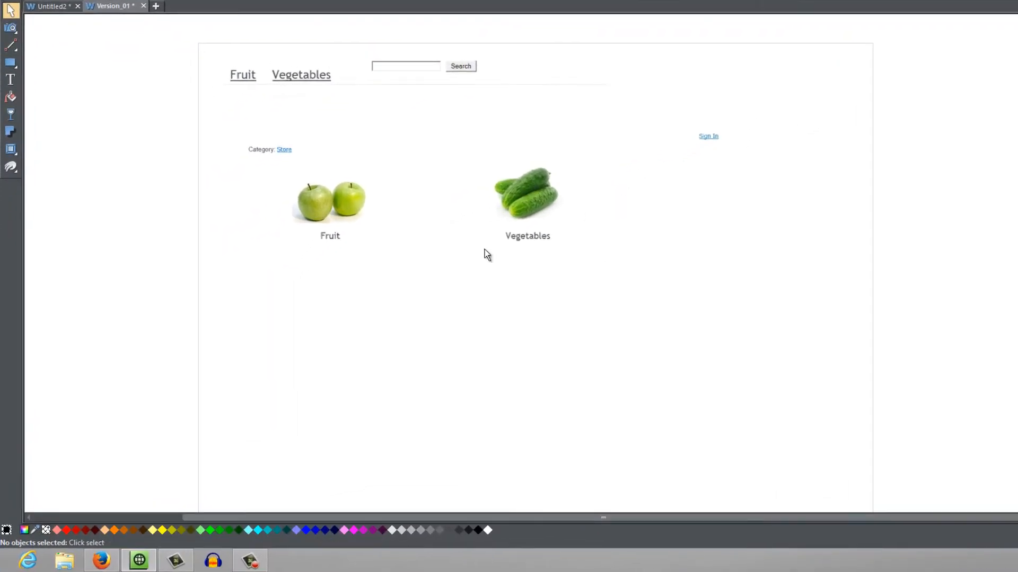
pyautogui.click(101, 560)
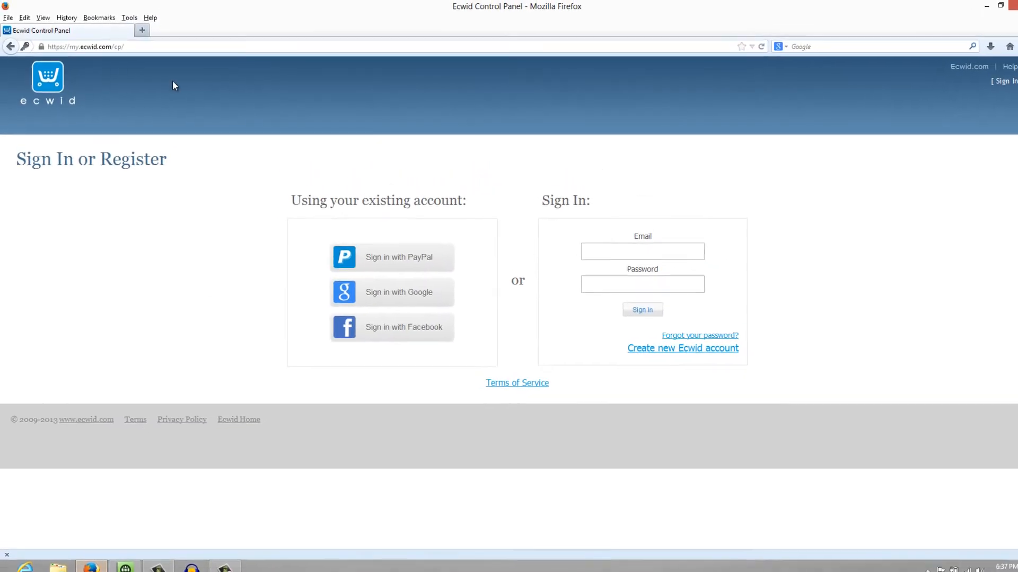
pyautogui.click(148, 31)
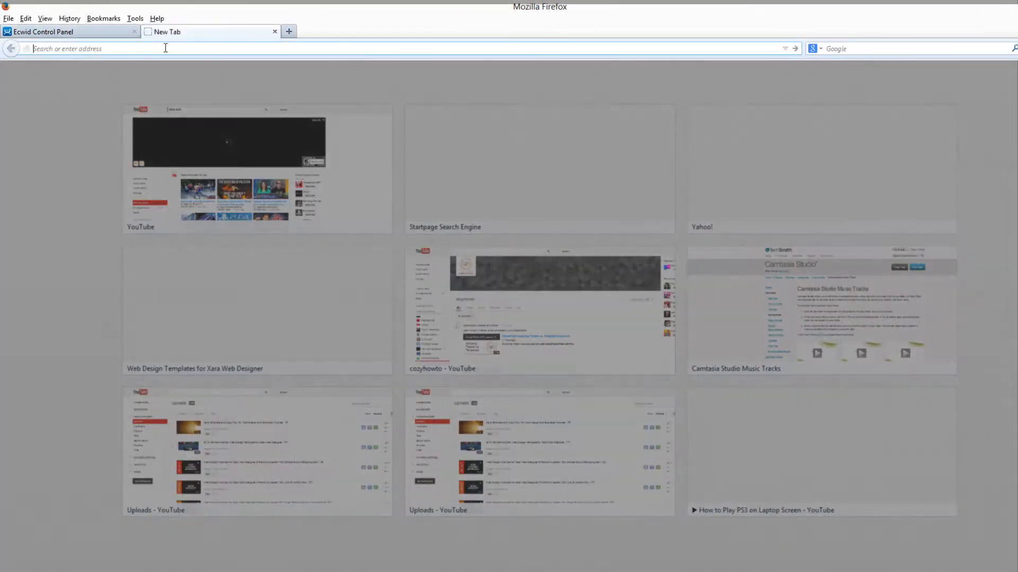
pyautogui.write('www.splashtemplates.com/')
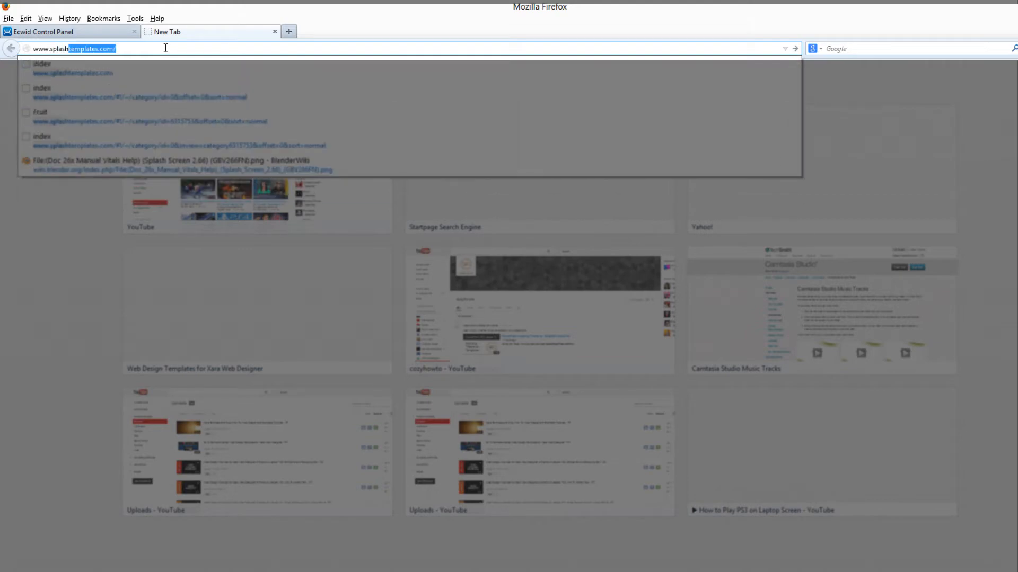
pyautogui.press('Return')
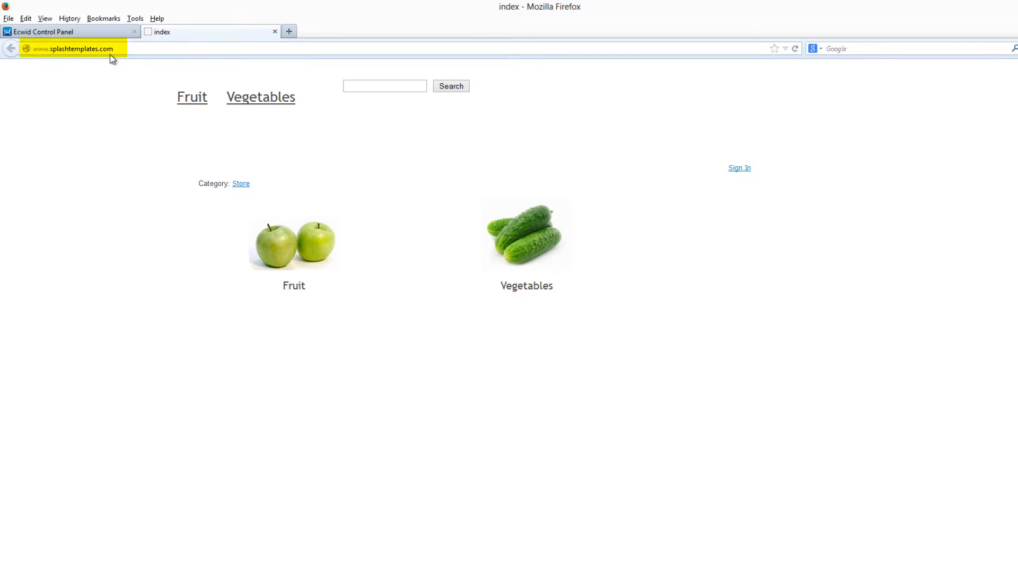
# Sign in to the Ecwid Control Panel with the account e-mail and password, dismissing the offer to remember the password.
pyautogui.click(97, 34)
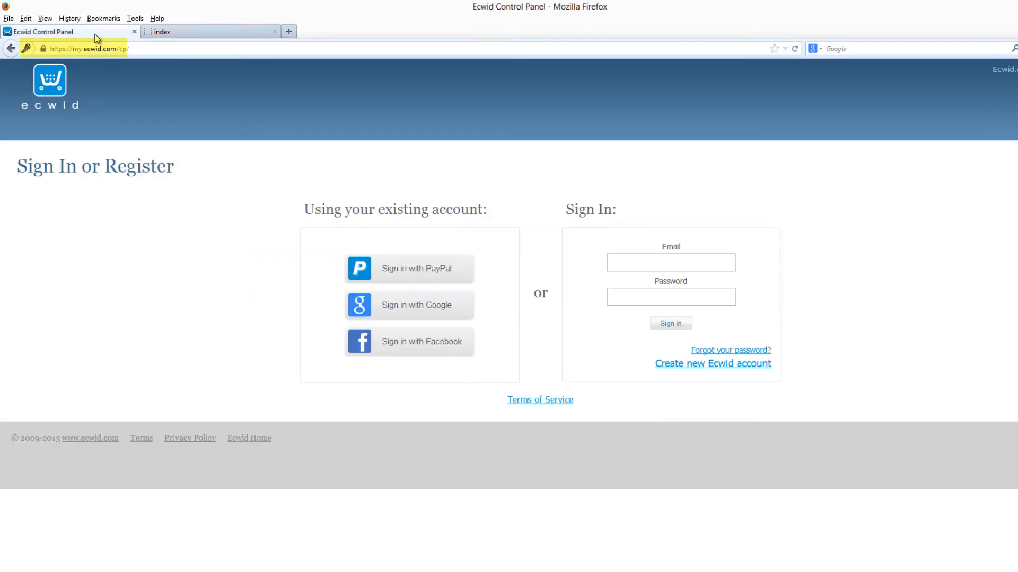
pyautogui.click(722, 258)
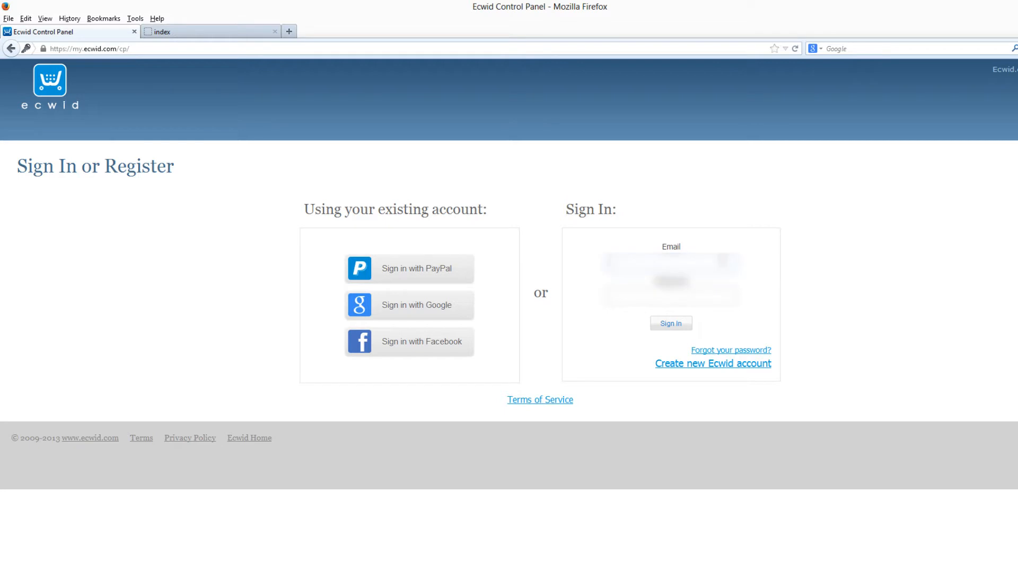
pyautogui.click(722, 261)
pyautogui.press('Down')
pyautogui.press('Return')
pyautogui.press('Tab')
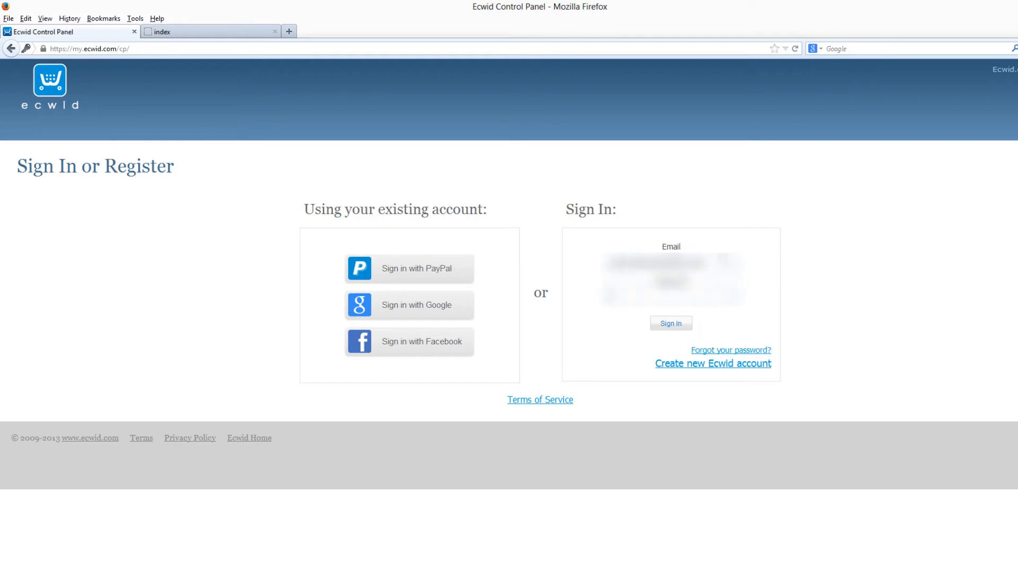
pyautogui.write('••••••••')
pyautogui.press('Return')
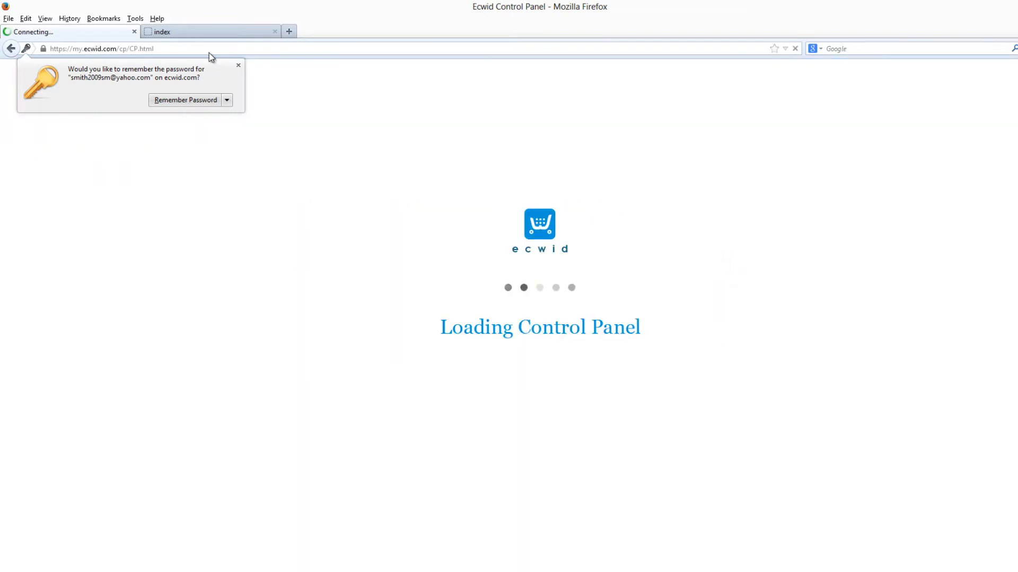
pyautogui.click(237, 66)
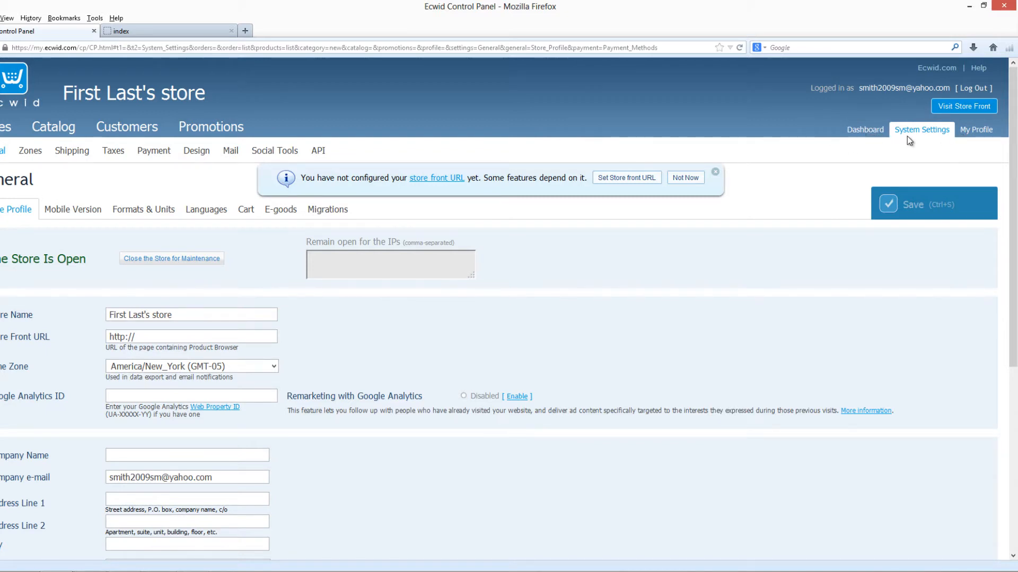
pyautogui.click(872, 133)
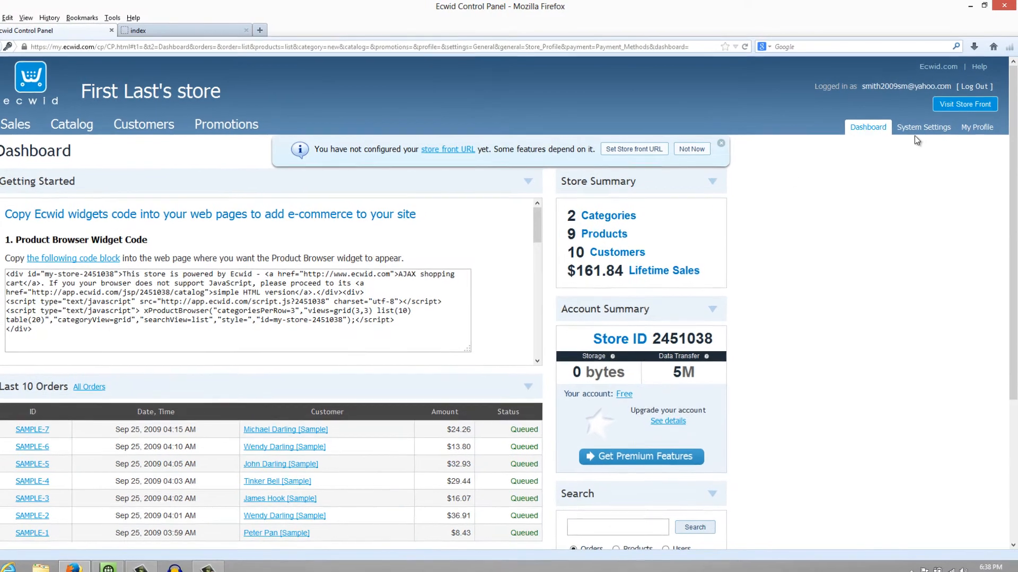
pyautogui.click(926, 131)
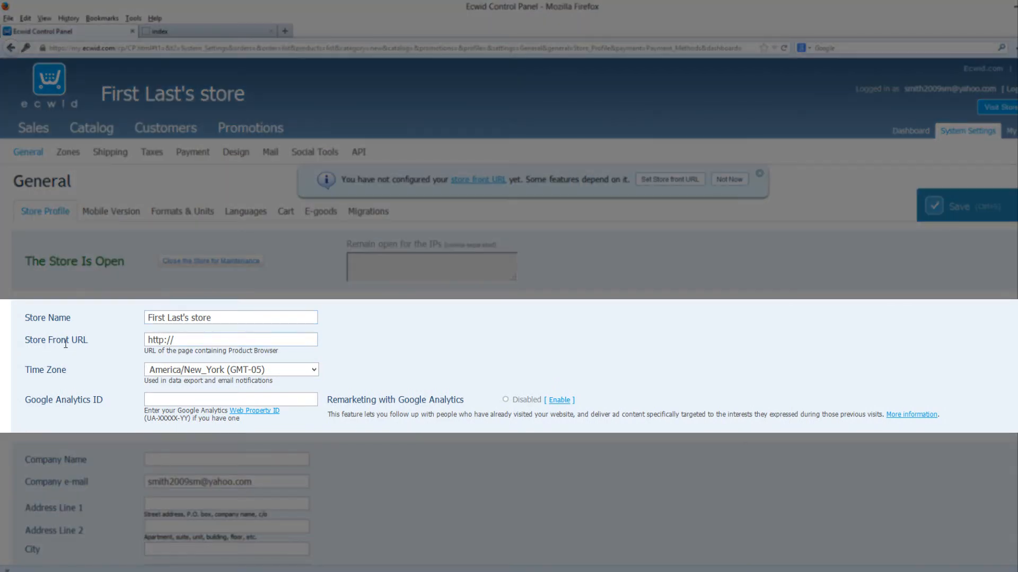
pyautogui.click(200, 343)
pyautogui.write('www.splashtemplatea')
pyautogui.write('.com')
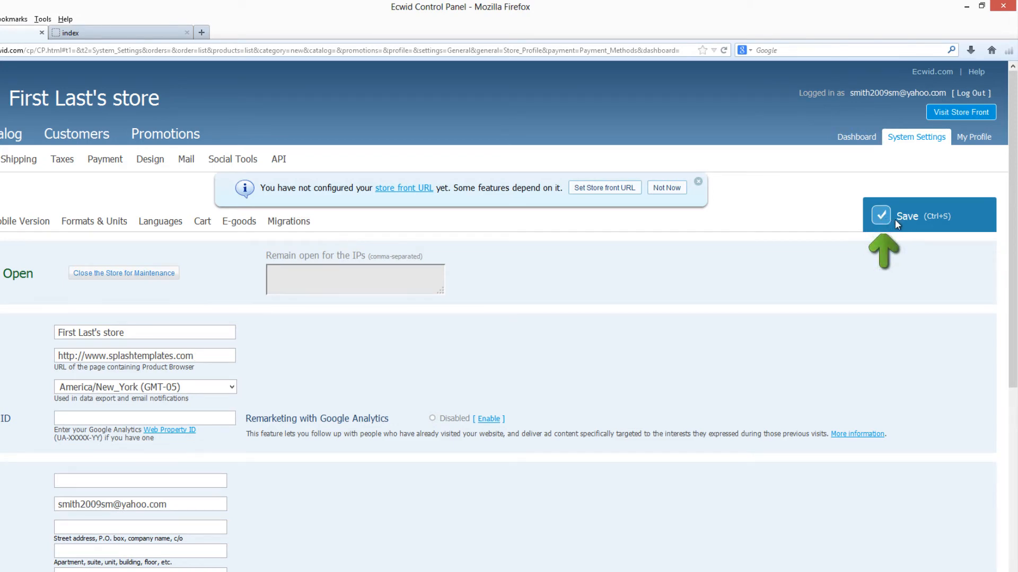
pyautogui.click(882, 218)
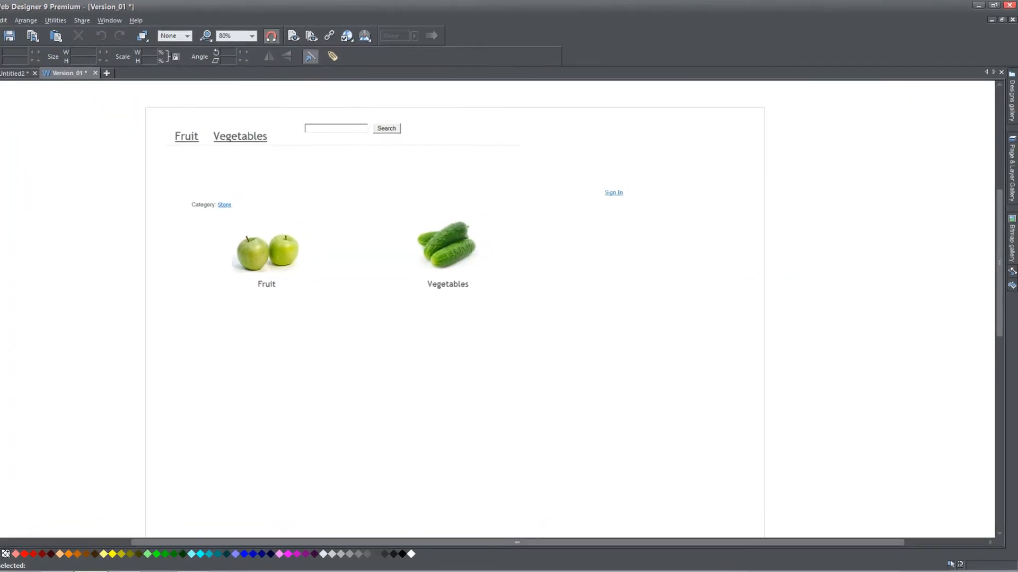
# In Xara Web Designer, keep the Page & Layer Gallery pinned open and add a new blank page after index.
pyautogui.click(1011, 180)
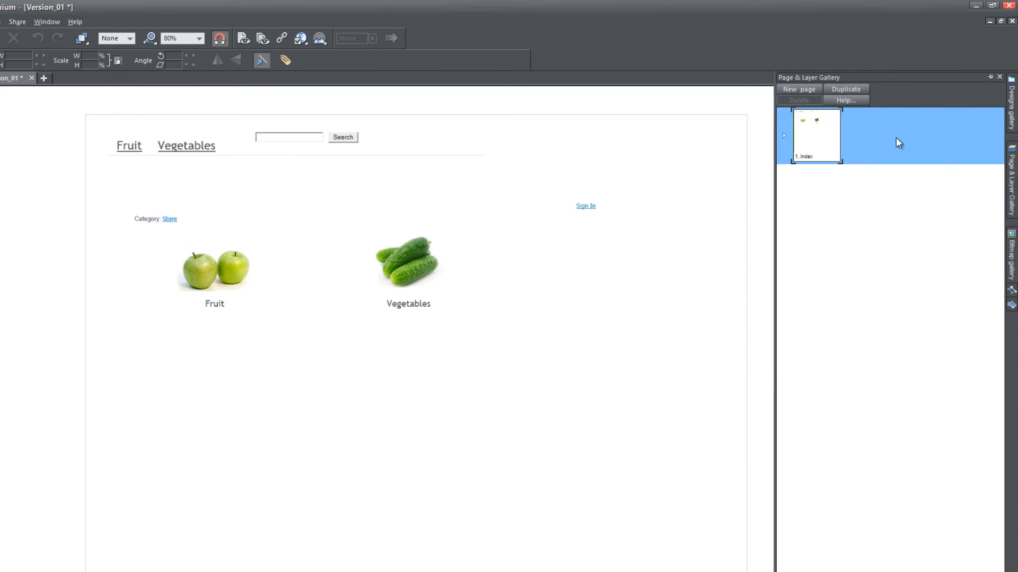
pyautogui.click(990, 77)
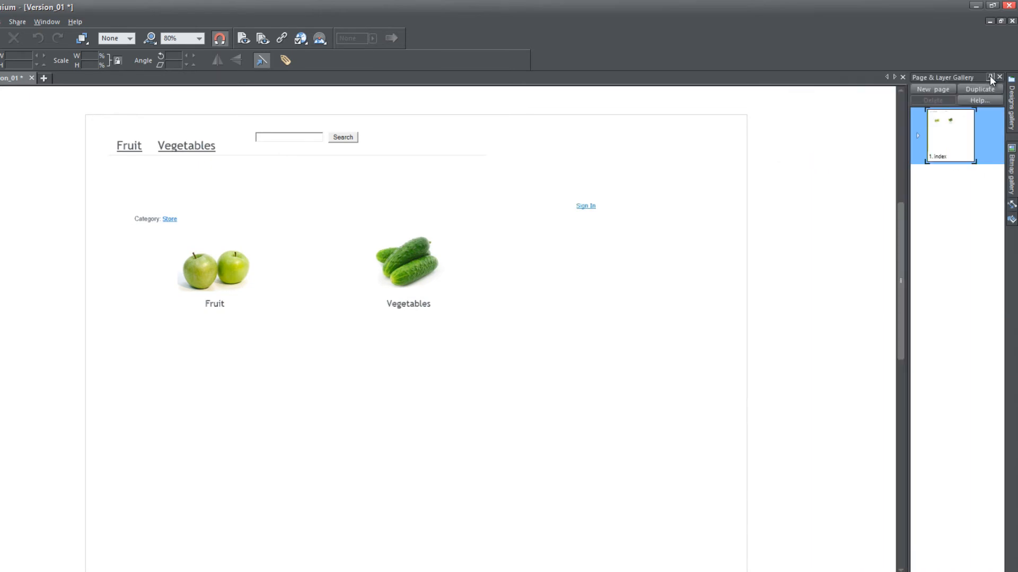
pyautogui.click(942, 88)
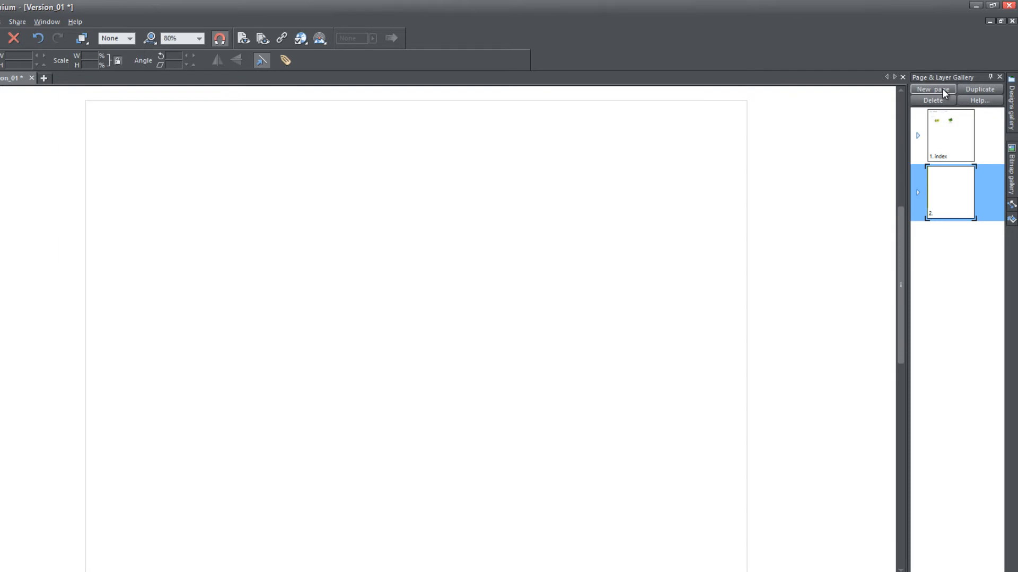
# Cut all objects from the index page, paste them in the same position on page 2, and clear the selection.
pyautogui.click(942, 146)
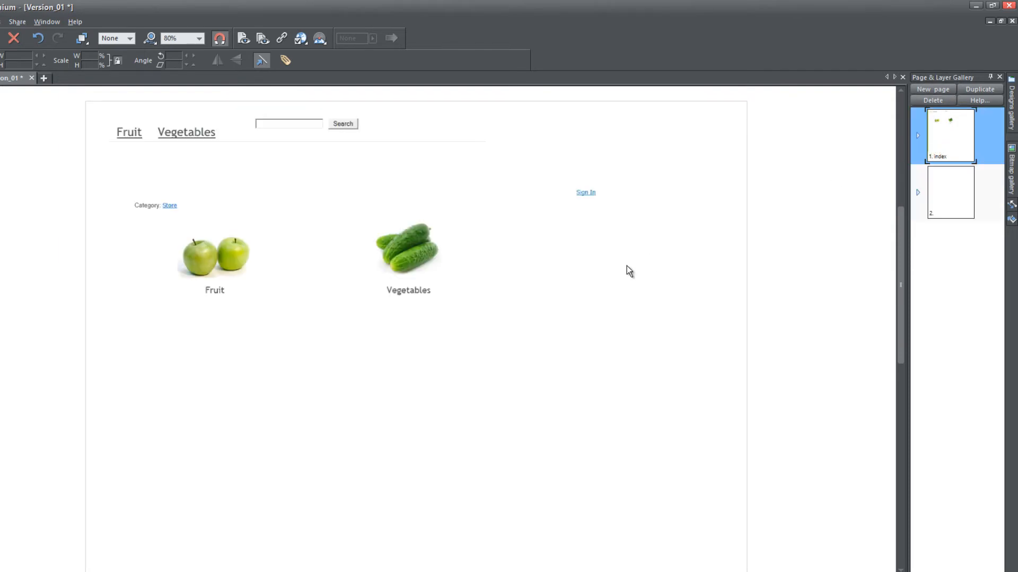
pyautogui.hotkey('ctrl', 'a')
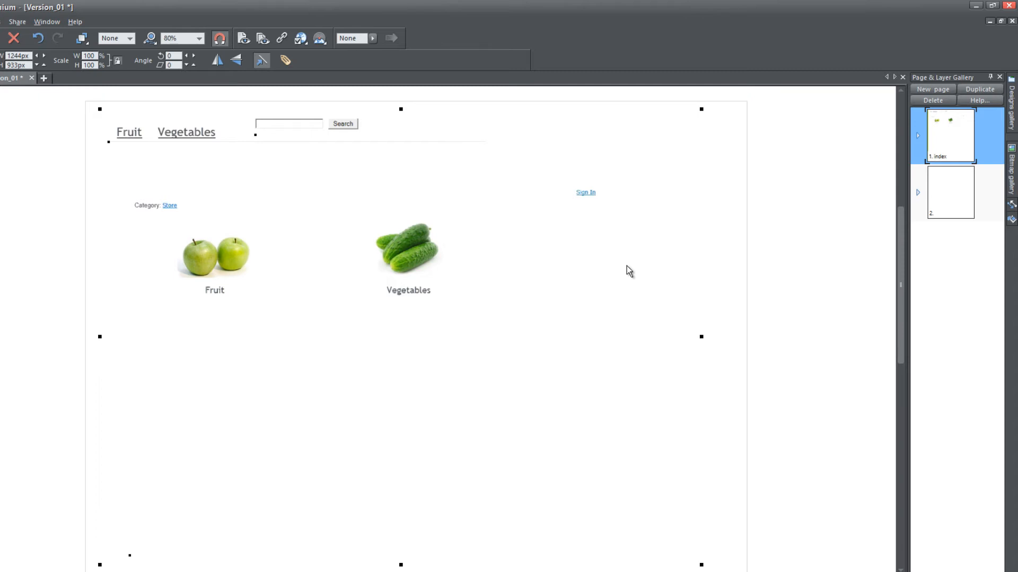
pyautogui.hotkey('ctrl', 'x')
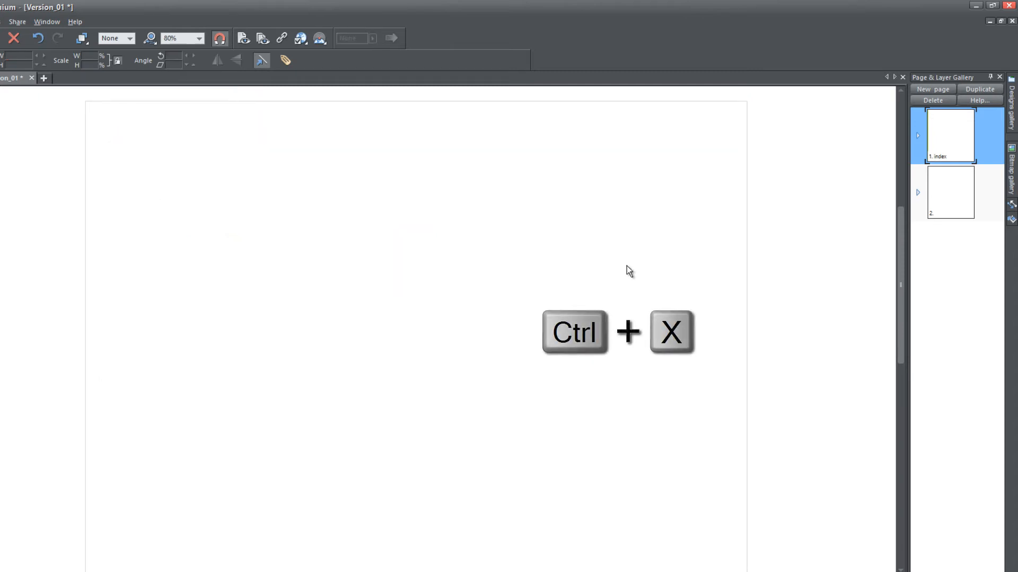
pyautogui.click(951, 197)
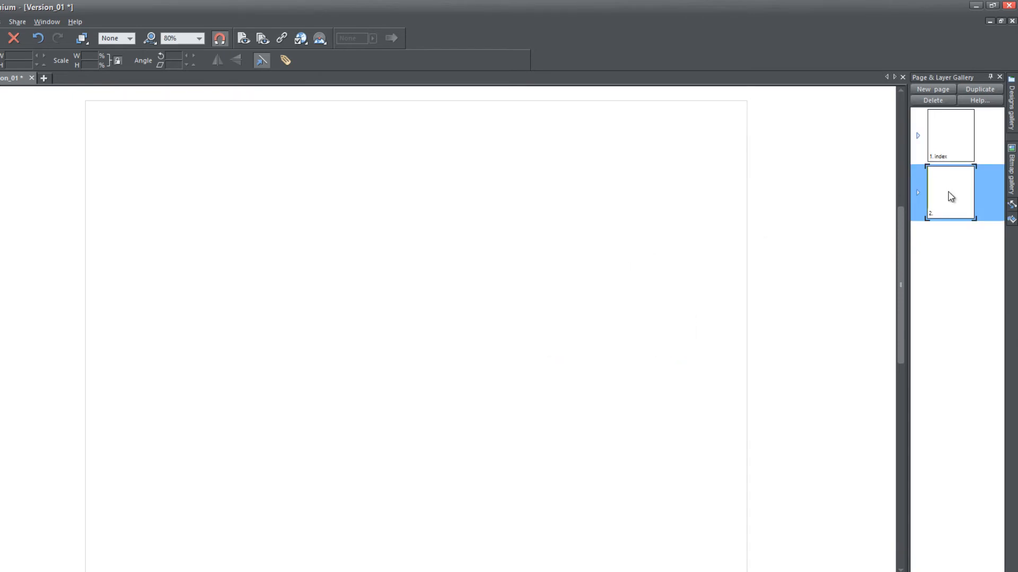
pyautogui.hotkey('ctrl', 'shift', 'v')
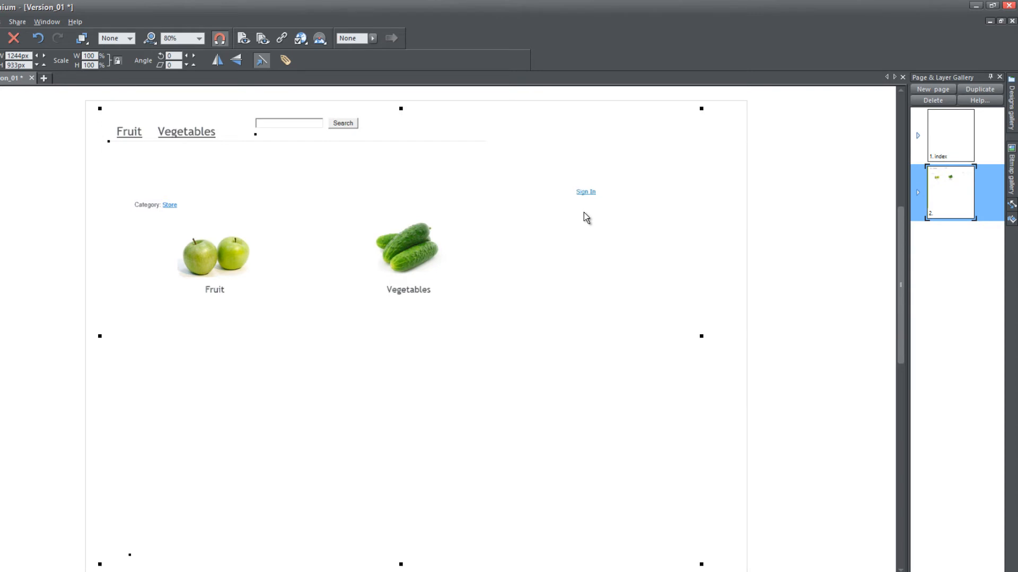
pyautogui.press('super+c')
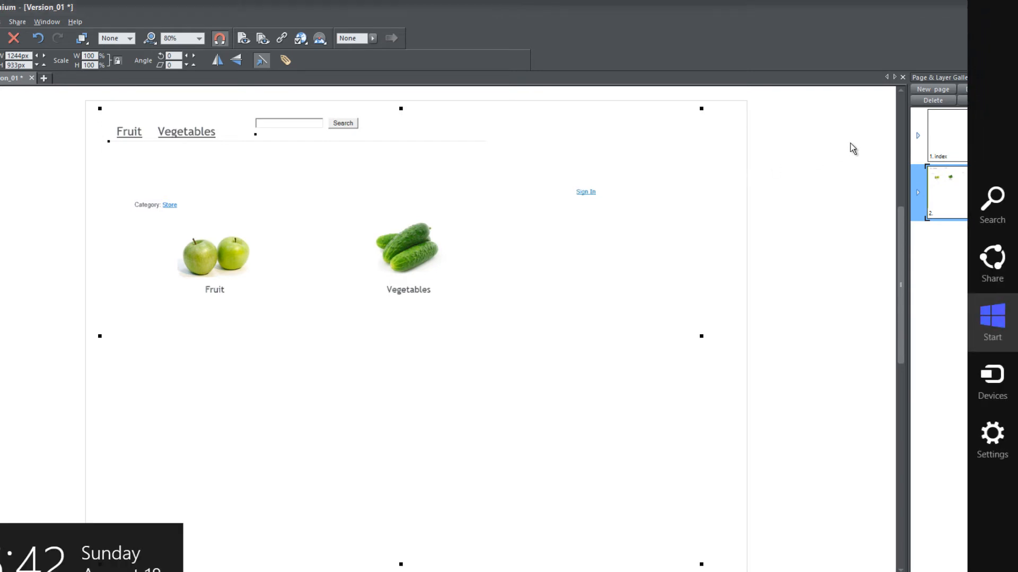
pyautogui.press('Escape')
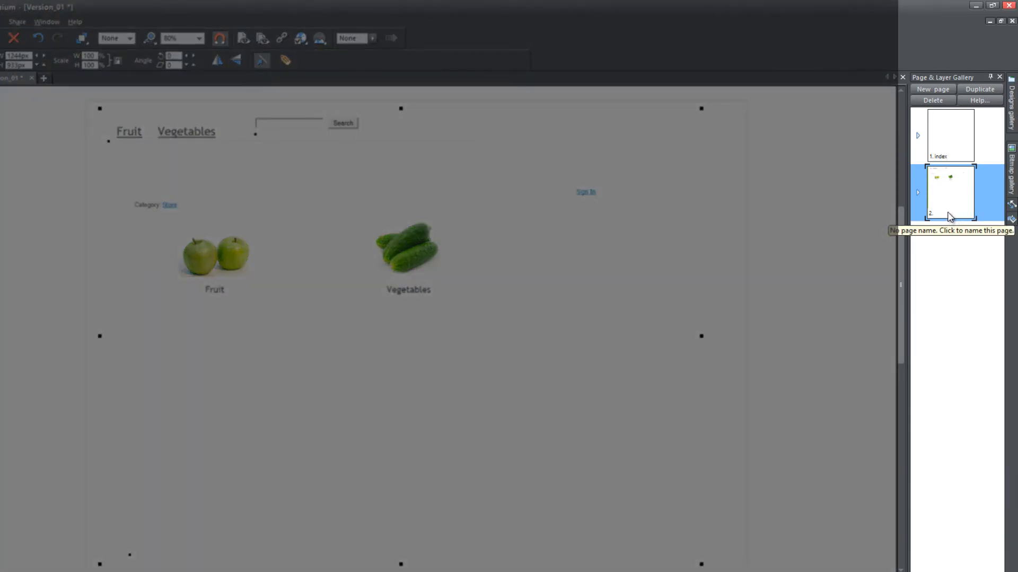
pyautogui.press('Escape')
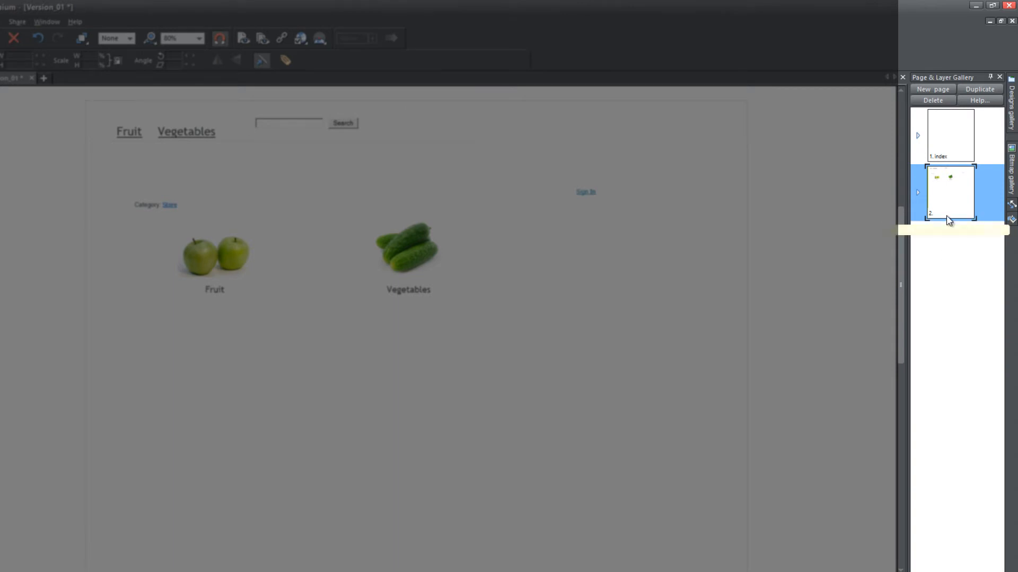
# Name the second page "store".
pyautogui.click(947, 217)
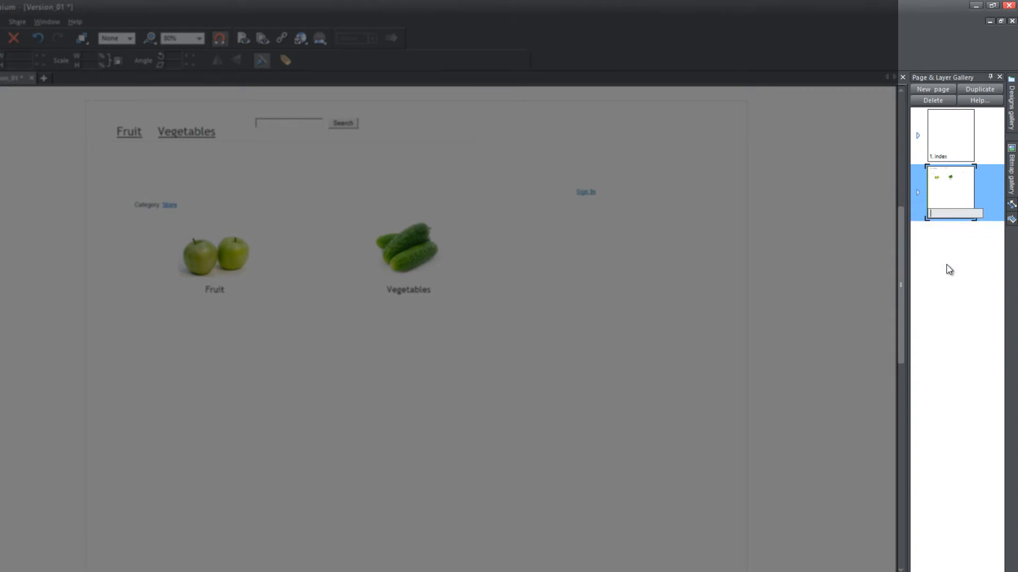
pyautogui.write('store')
pyautogui.press('Return')
pyautogui.press('super+c')
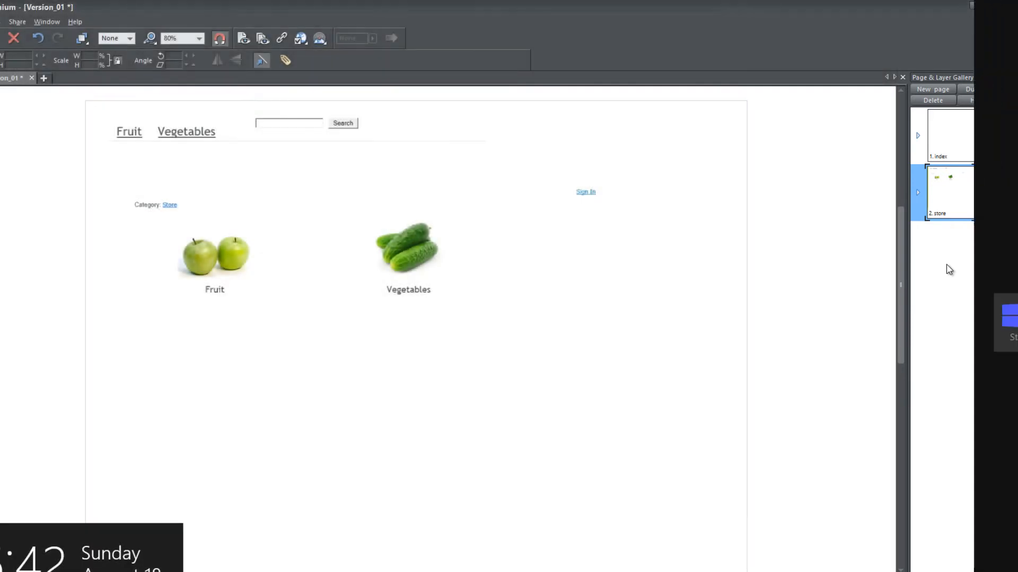
pyautogui.press('Escape')
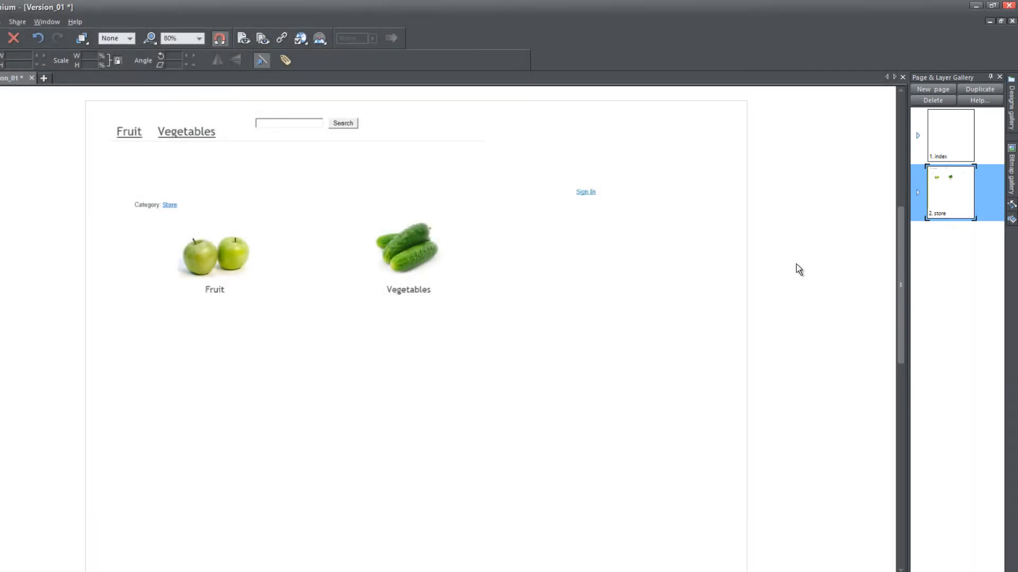
# Check the second page's filename in the Web Properties page settings.
pyautogui.hotkey('ctrl', 'shift', 'w')
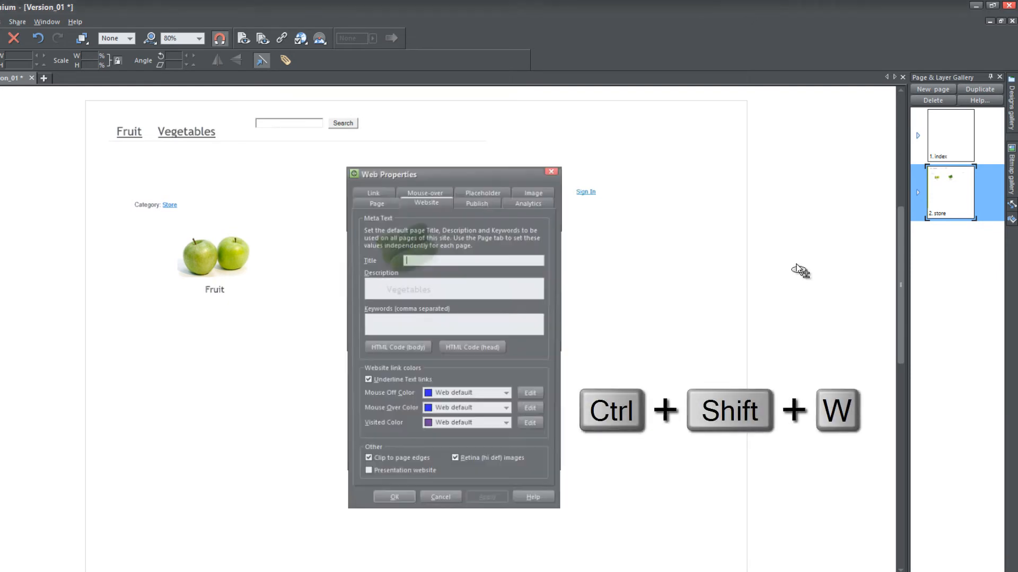
pyautogui.click(388, 205)
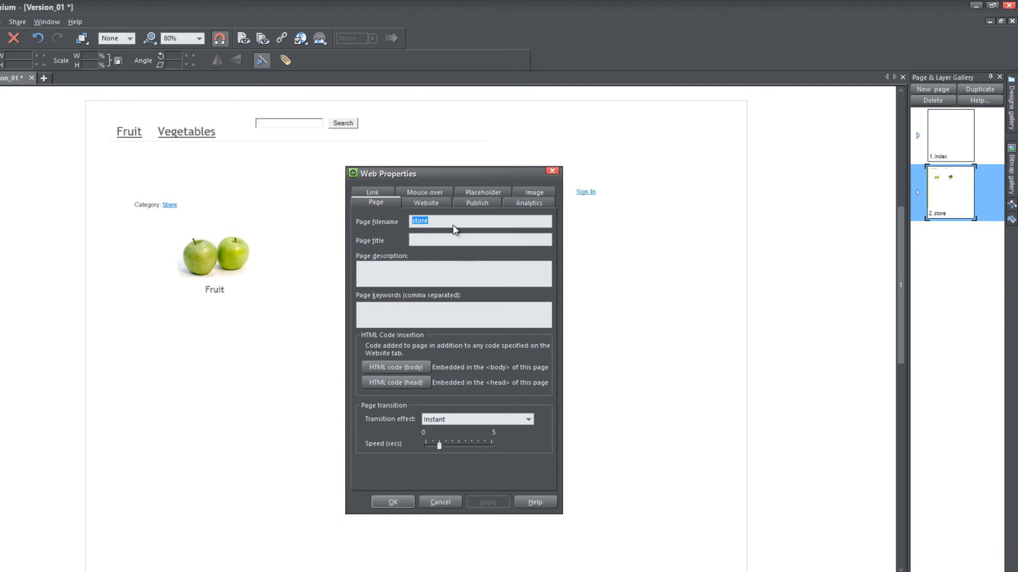
pyautogui.click(393, 502)
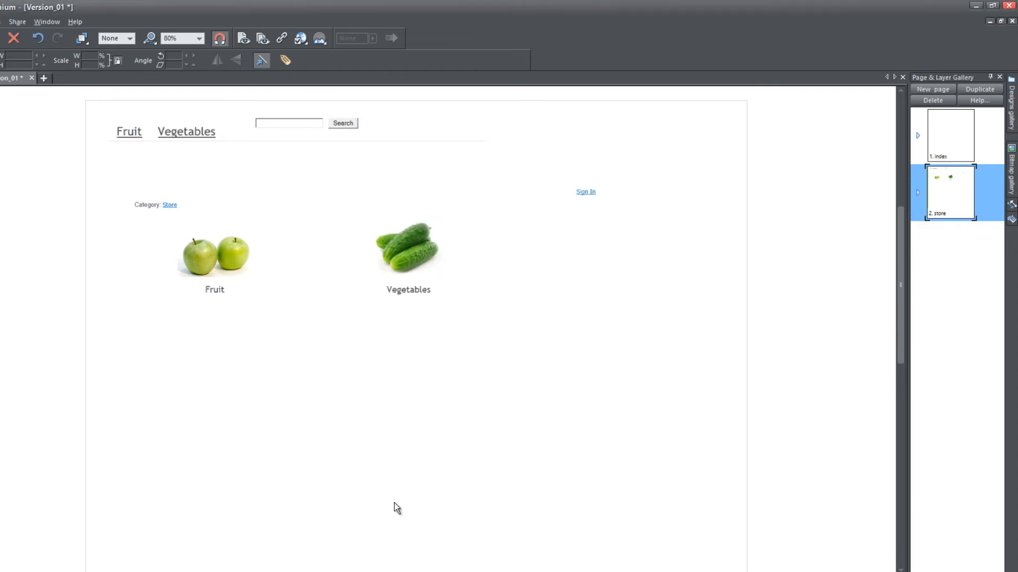
pyautogui.press('super+c')
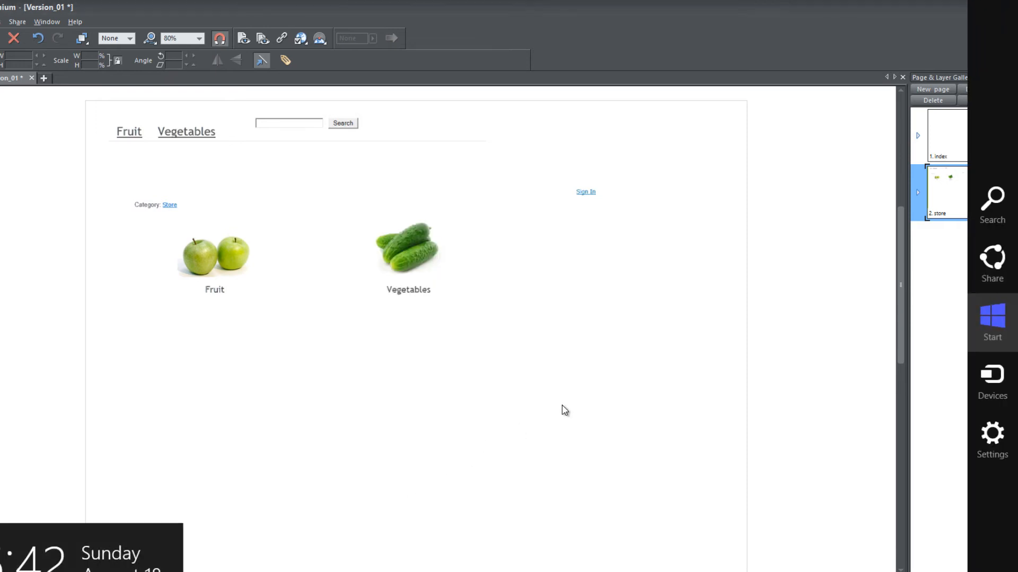
pyautogui.press('Escape')
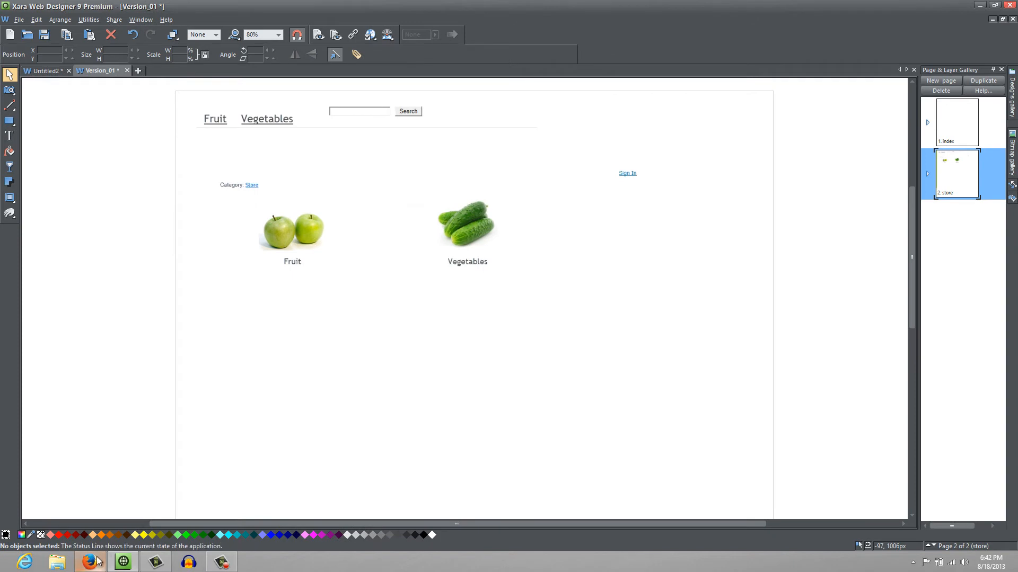
pyautogui.click(91, 562)
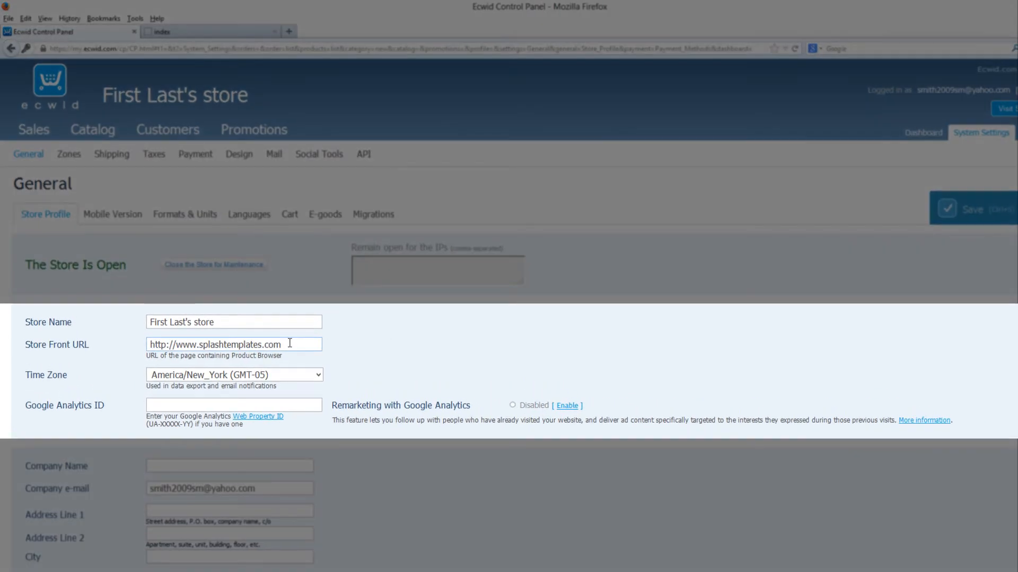
pyautogui.click(280, 325)
pyautogui.write('/store.htm')
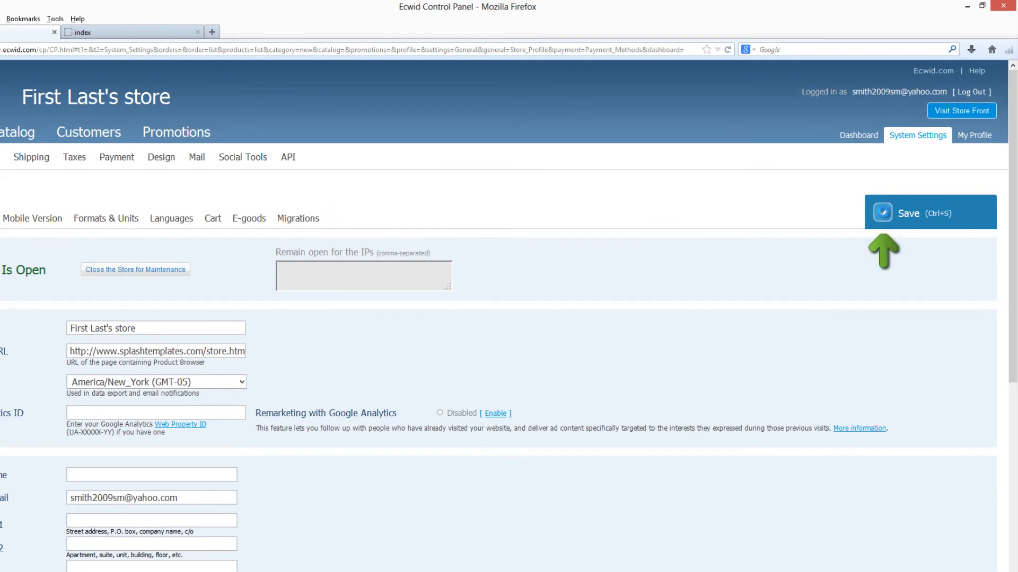
pyautogui.click(883, 212)
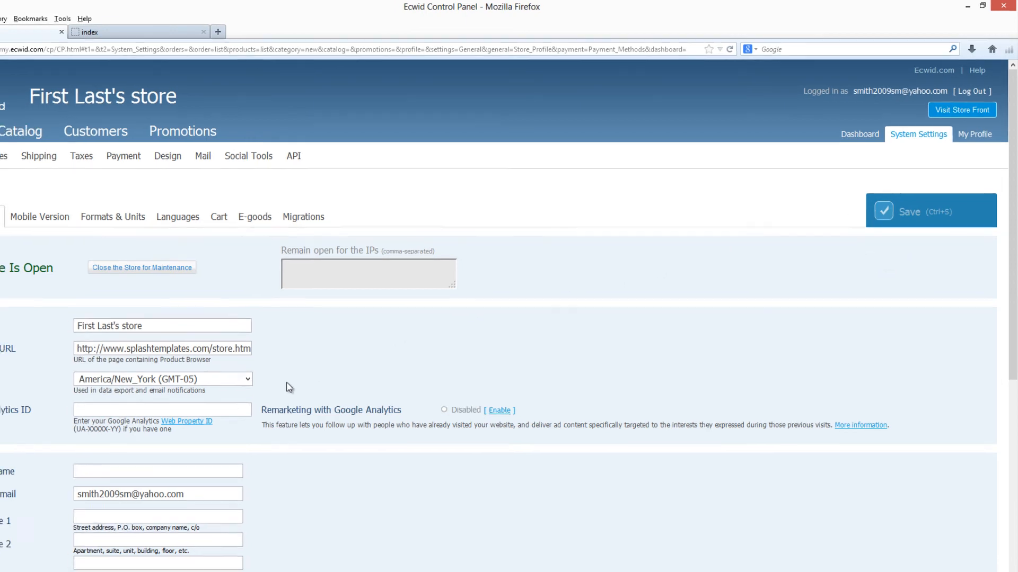
# In Xara Web Designer, publish the two-page website to the public_html/splashtemplates.com sub-folder and dismiss the publish dialog.
pyautogui.click(125, 562)
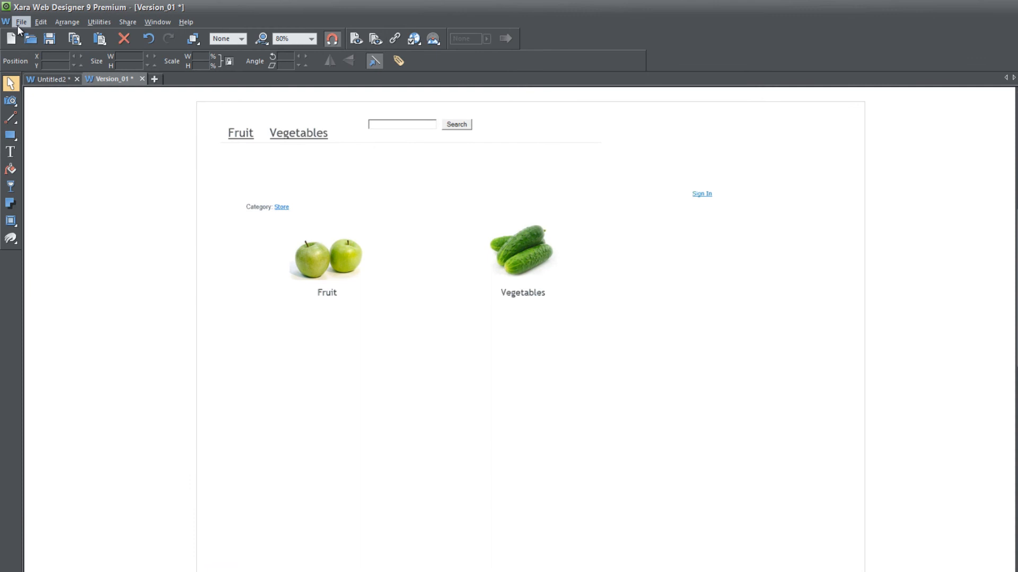
pyautogui.click(19, 24)
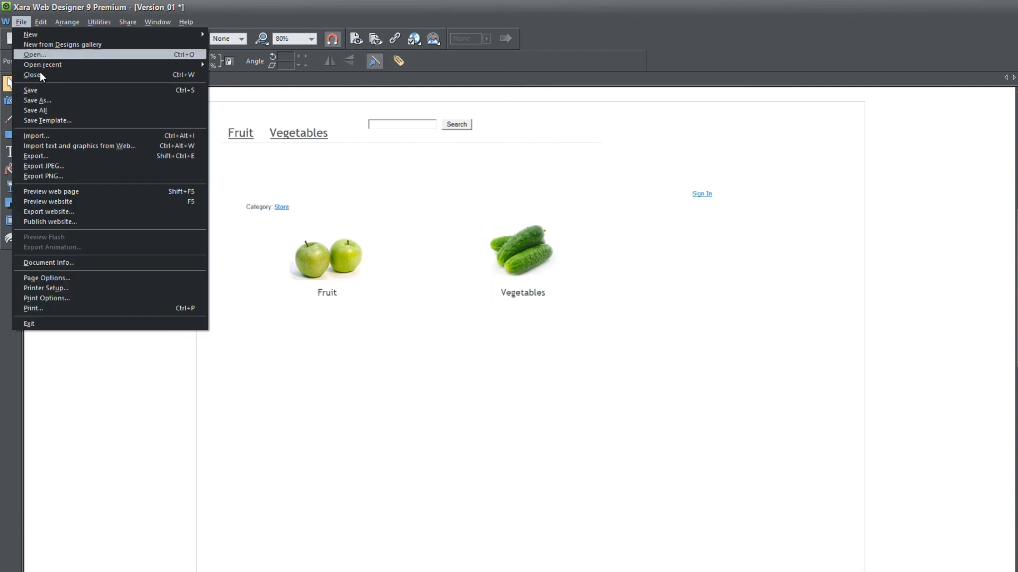
pyautogui.click(94, 221)
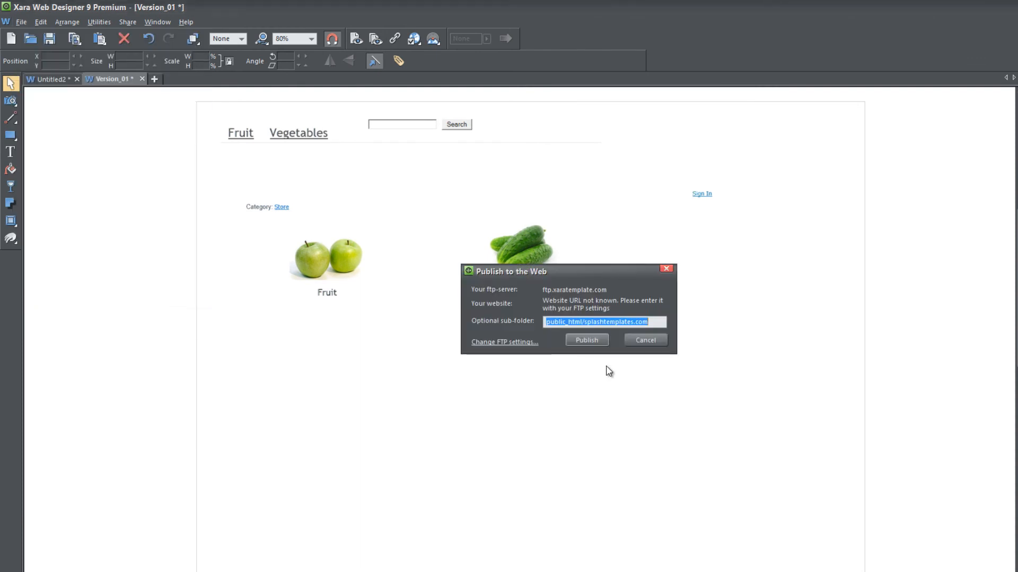
pyautogui.click(590, 343)
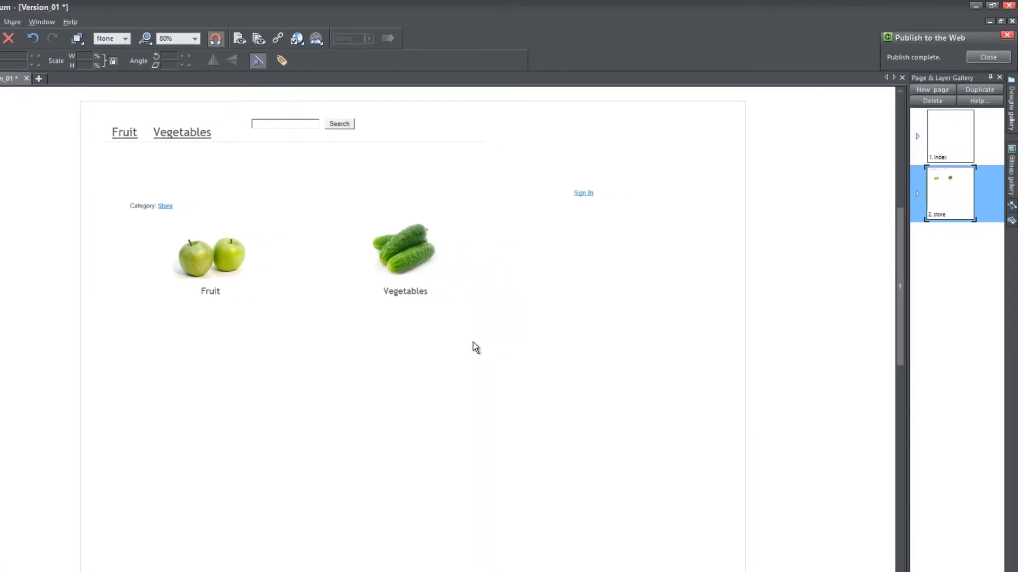
pyautogui.click(988, 57)
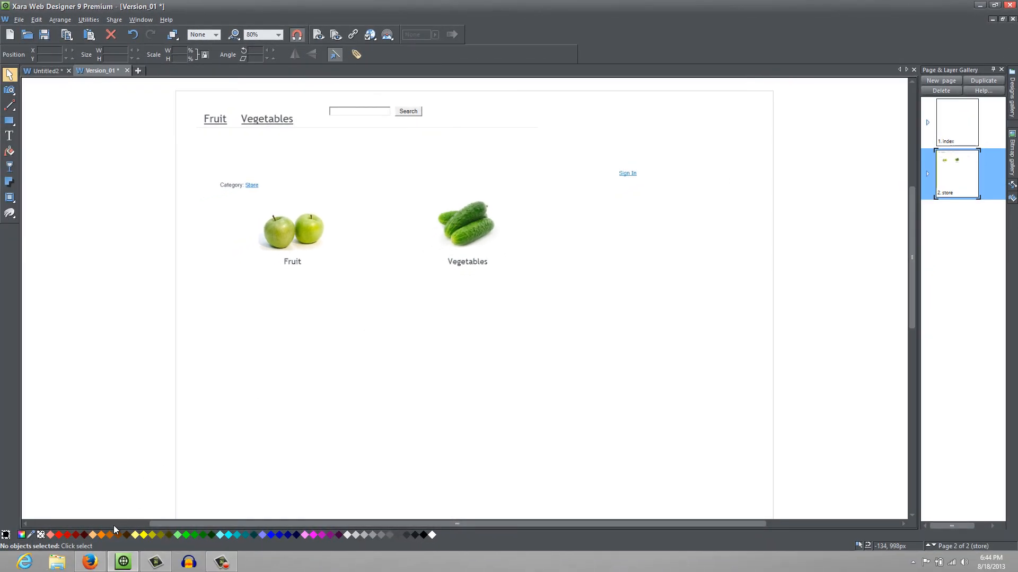
# In Firefox, reload the published splashtemplates.com index page to check it.
pyautogui.click(95, 559)
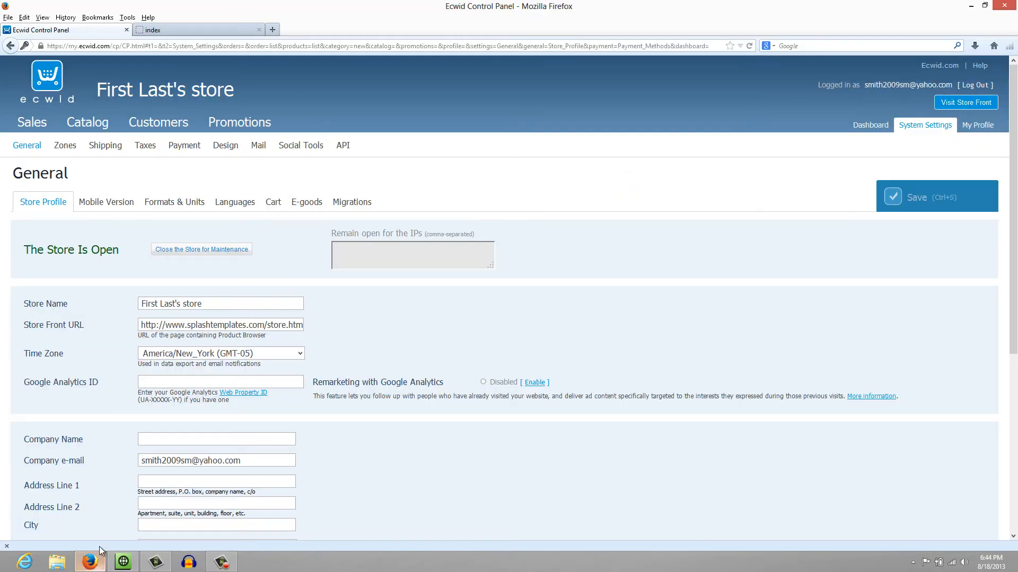
pyautogui.click(207, 29)
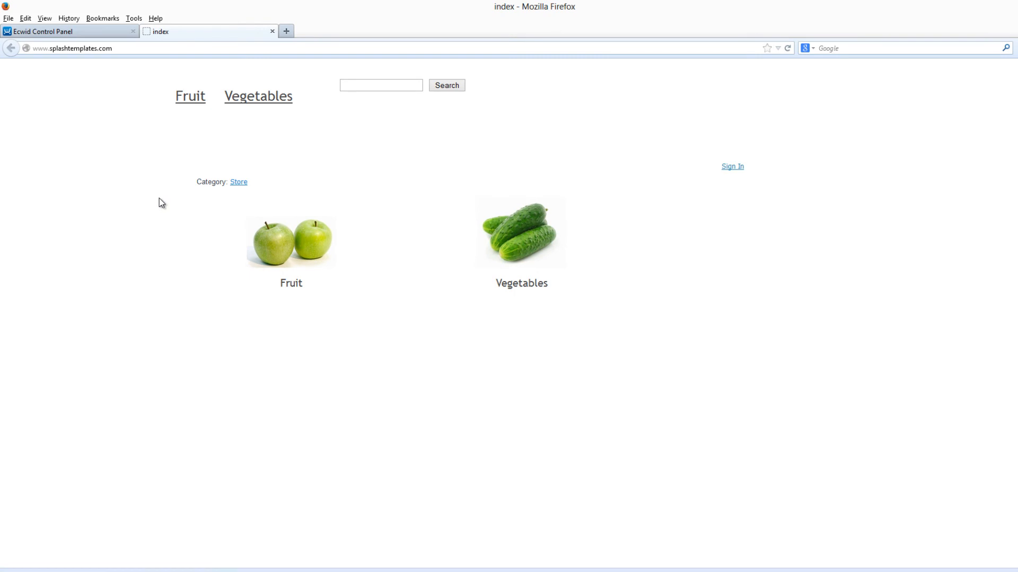
pyautogui.hotkey('ctrl', 'r')
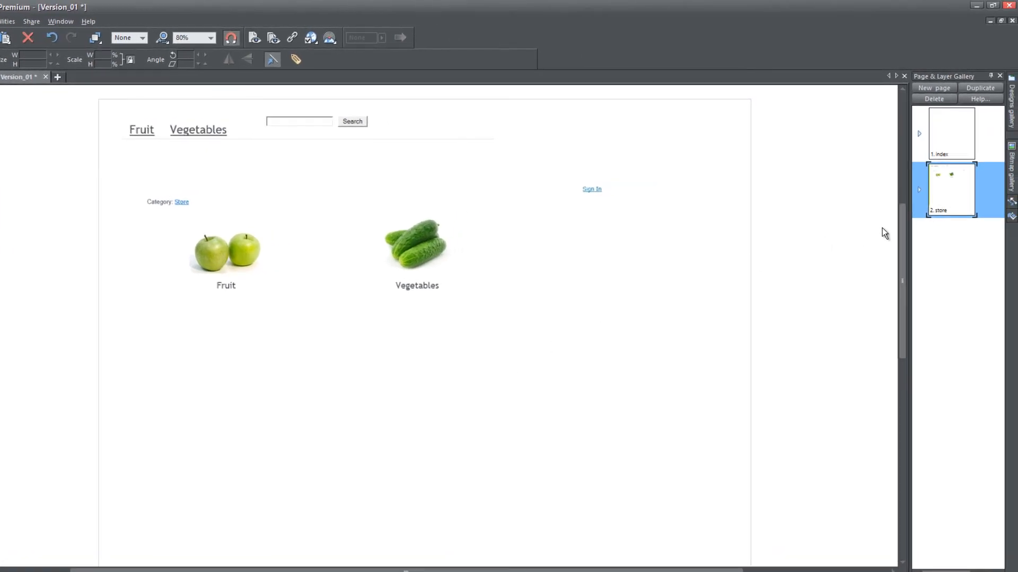
# In Xara Web Designer, add the text "Store" near the upper left of the index page and enlarge it to about 166 px wide.
pyautogui.click(949, 149)
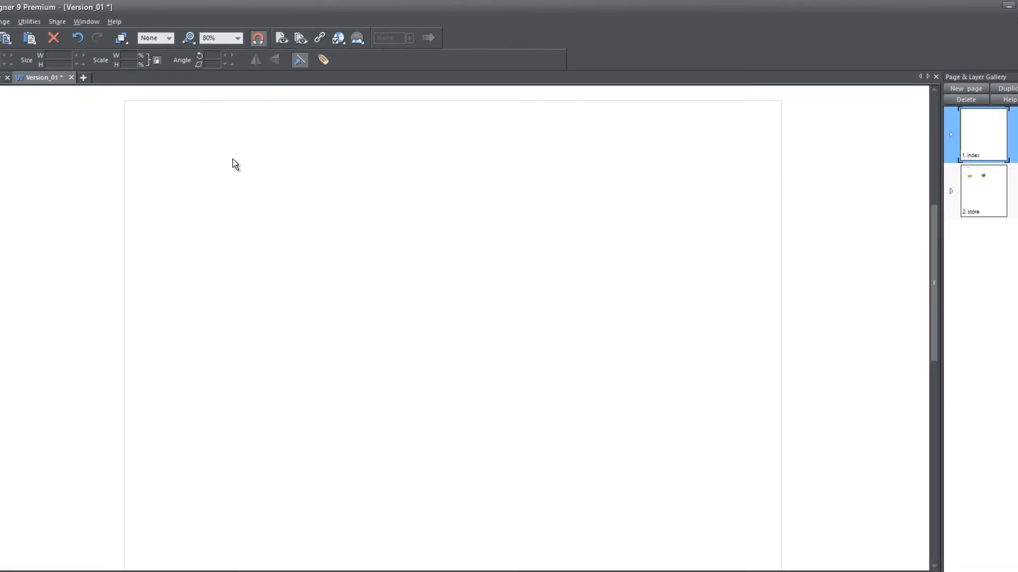
pyautogui.click(10, 153)
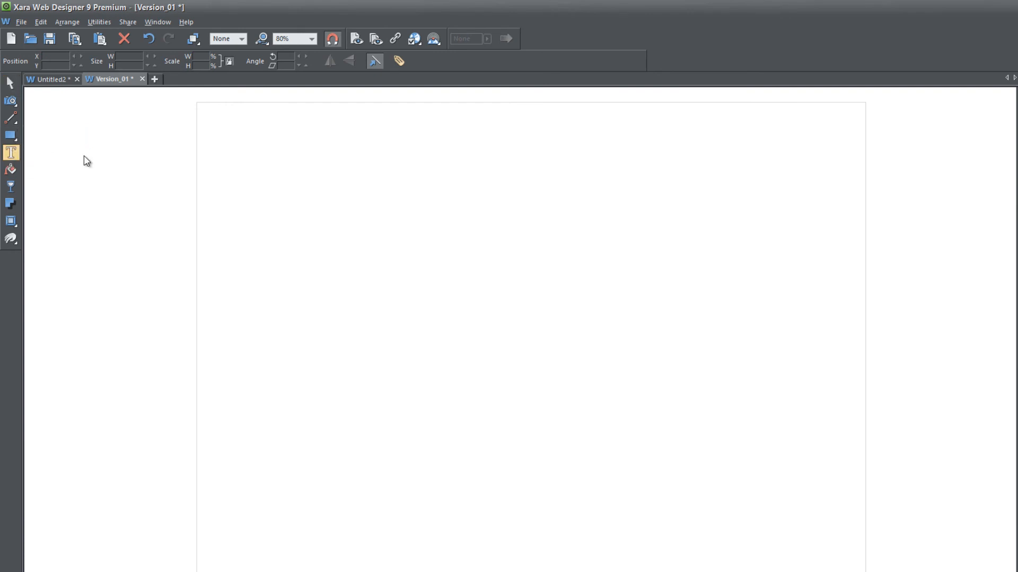
pyautogui.click(233, 164)
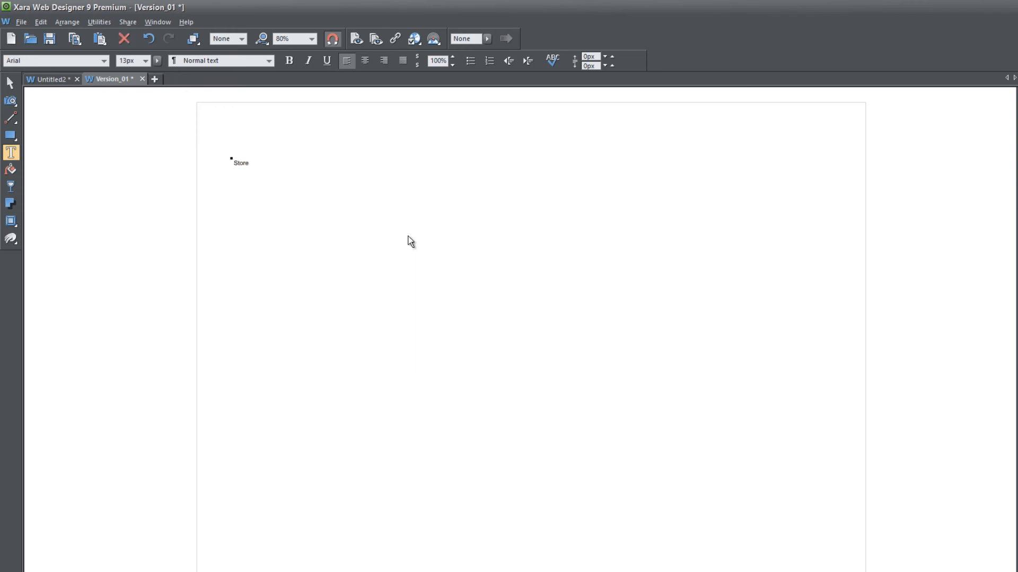
pyautogui.press('Escape')
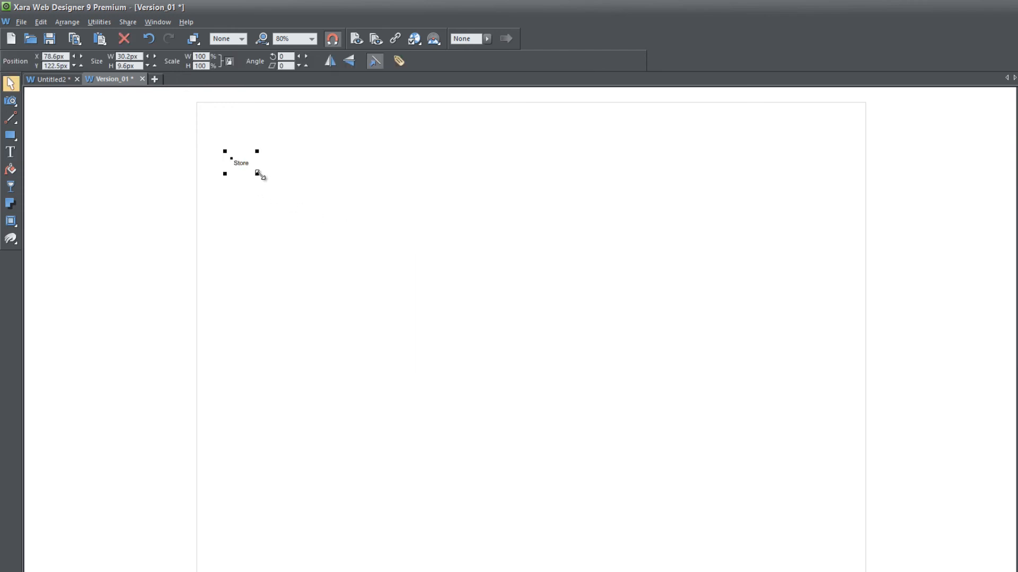
pyautogui.moveTo(258, 174); pyautogui.dragTo(313, 205)
# Link the "Store" text on the index page to the store page and apply the web properties.
pyautogui.hotkey('ctrl', 'shift', 'w')
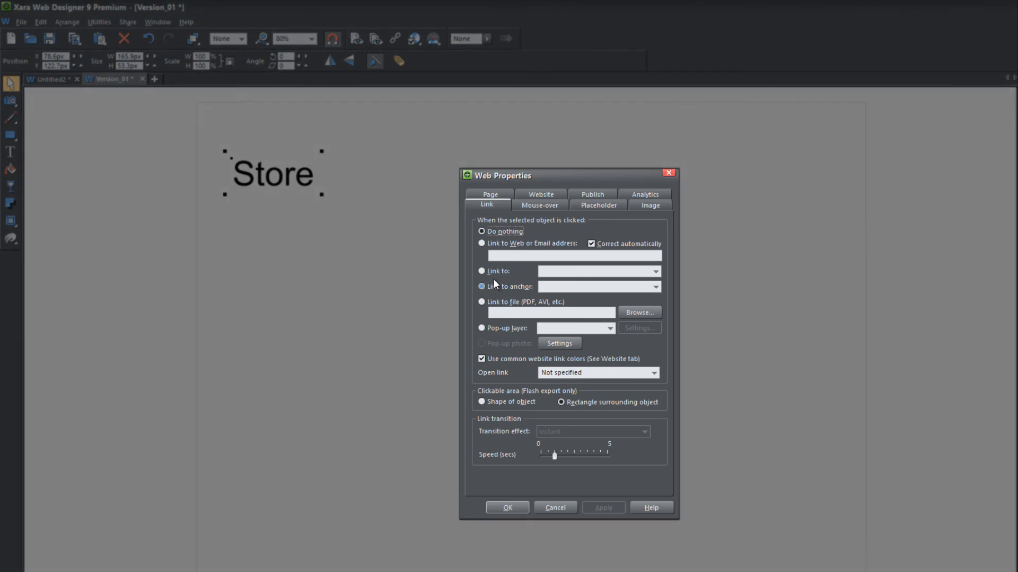
pyautogui.click(482, 270)
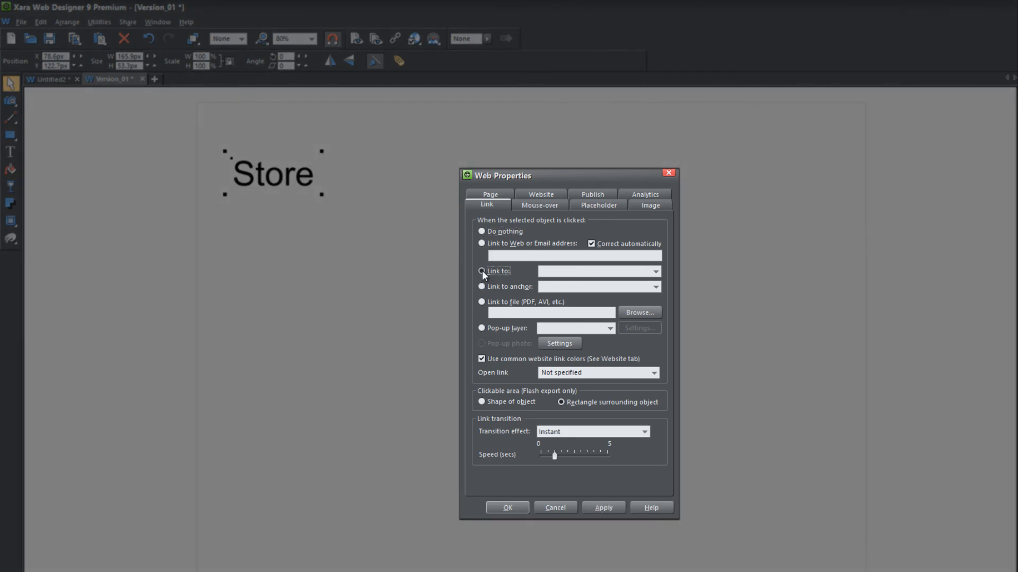
pyautogui.click(660, 272)
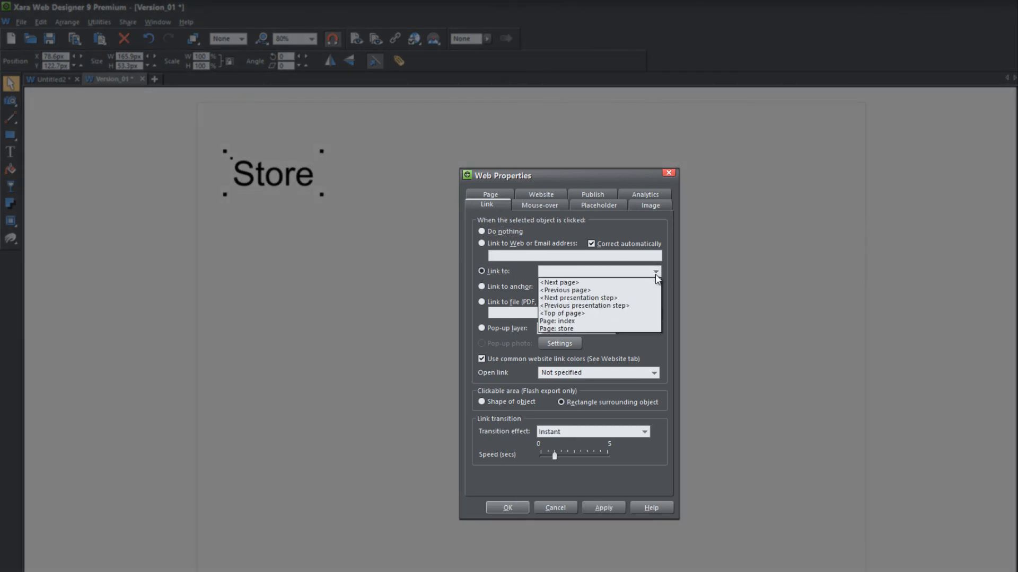
pyautogui.click(600, 329)
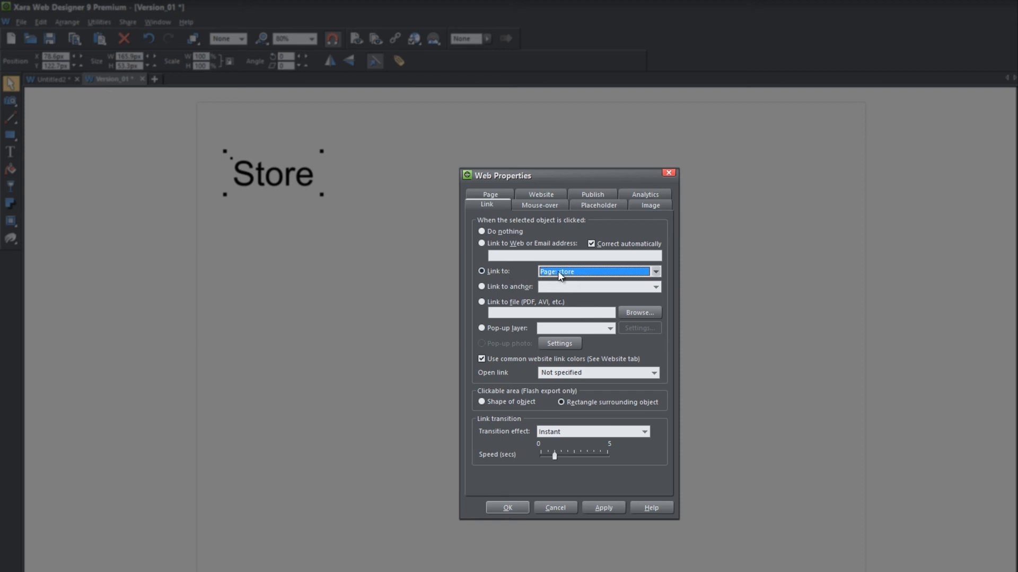
pyautogui.click(600, 505)
pyautogui.click(524, 508)
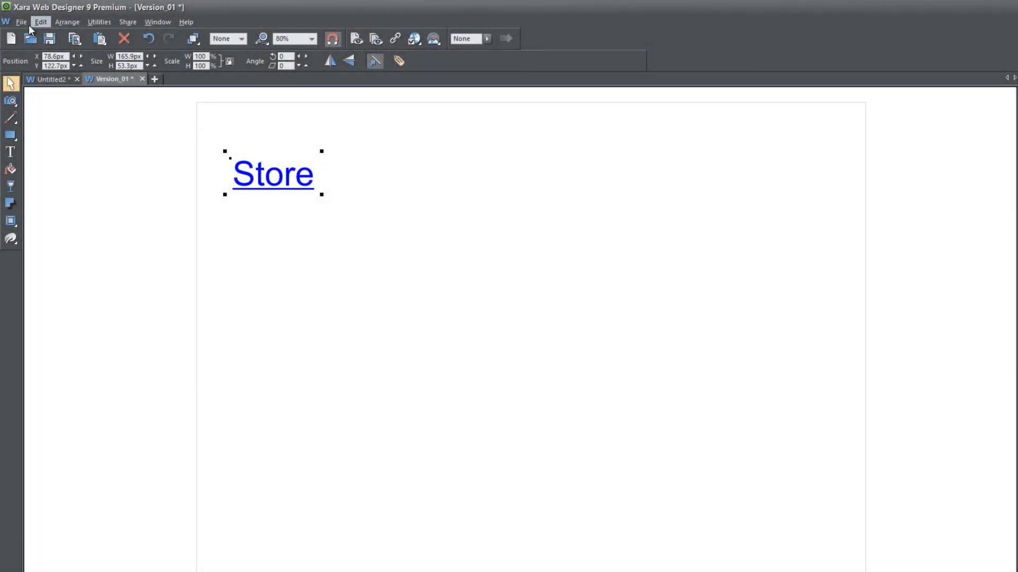
# Republish the website with the linked index page to public_html/splashtemplates.com and dismiss the publish dialog.
pyautogui.click(21, 22)
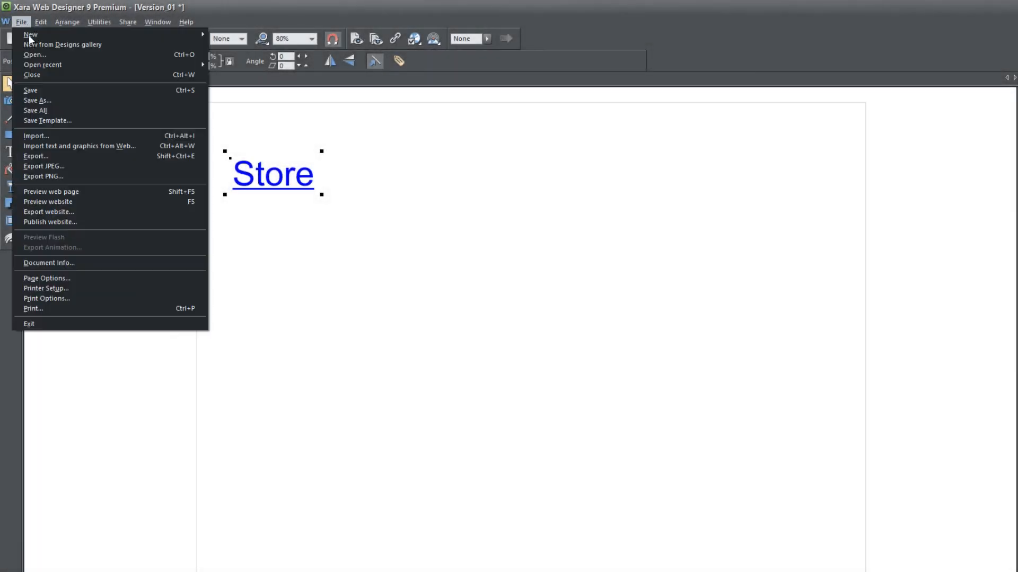
pyautogui.click(76, 220)
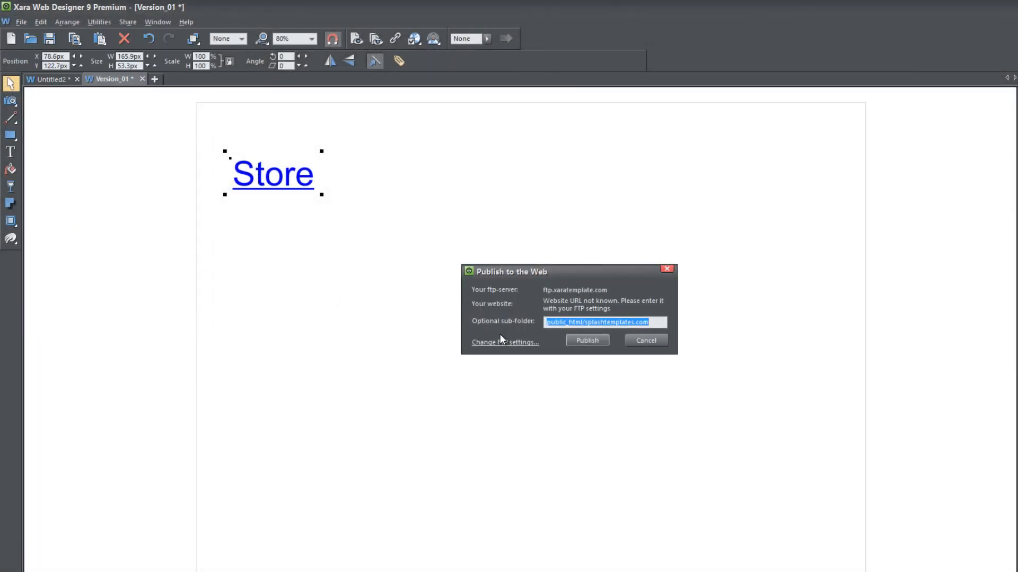
pyautogui.click(601, 337)
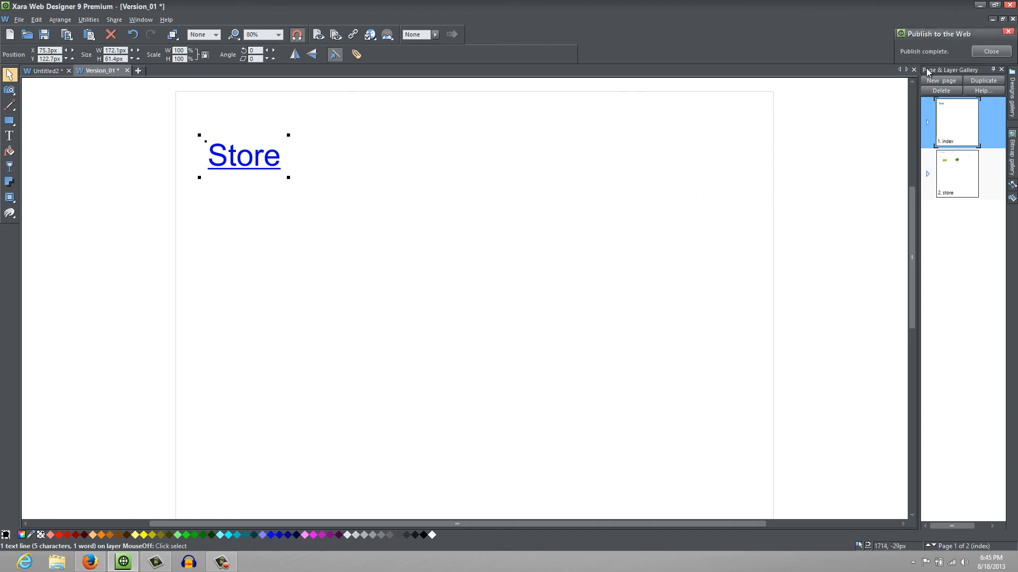
pyautogui.click(989, 51)
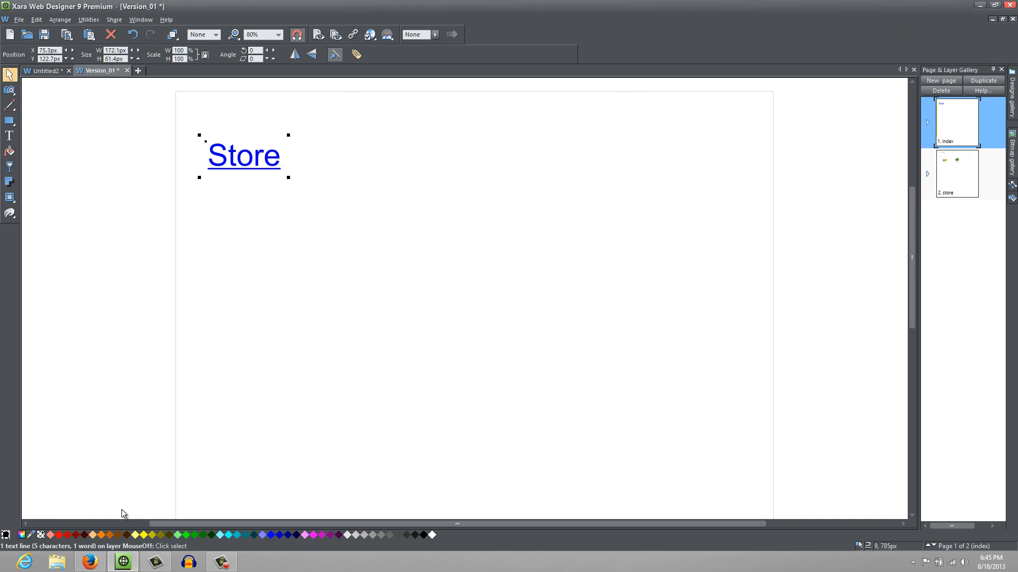
# In Firefox, reload the published index page and follow its Store link to test it.
pyautogui.click(91, 562)
pyautogui.hotkey('ctrl', 'r')
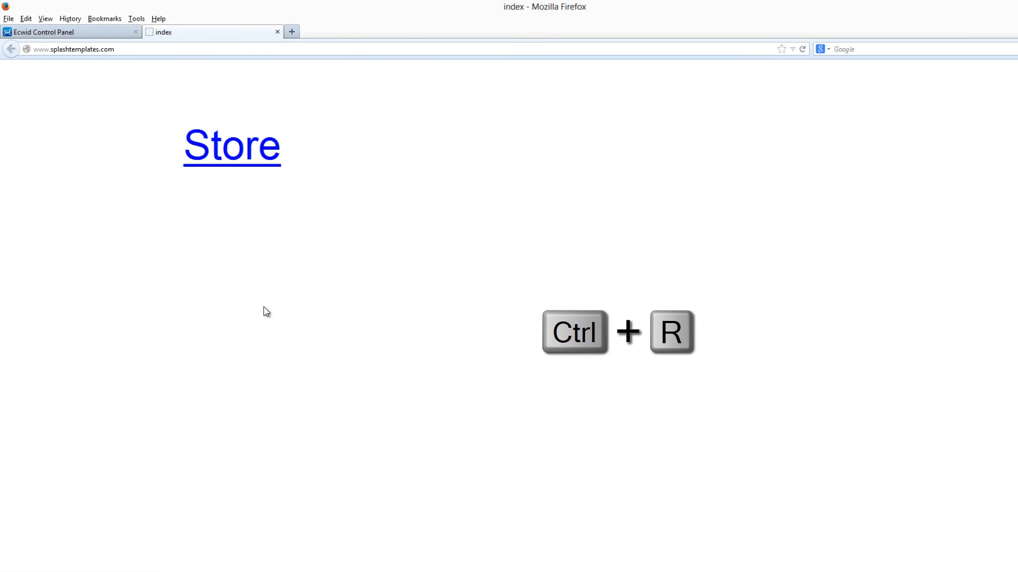
pyautogui.click(250, 153)
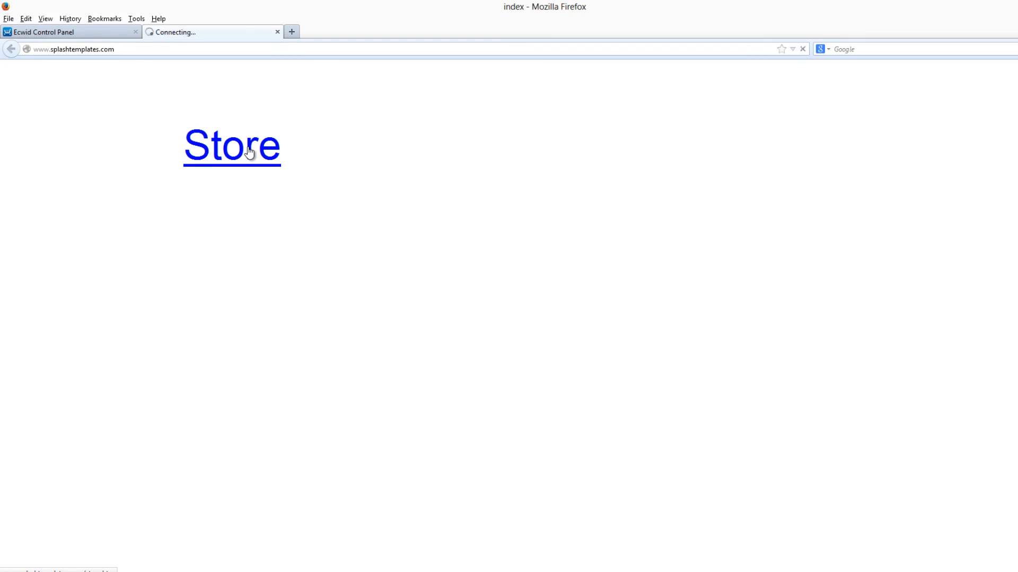